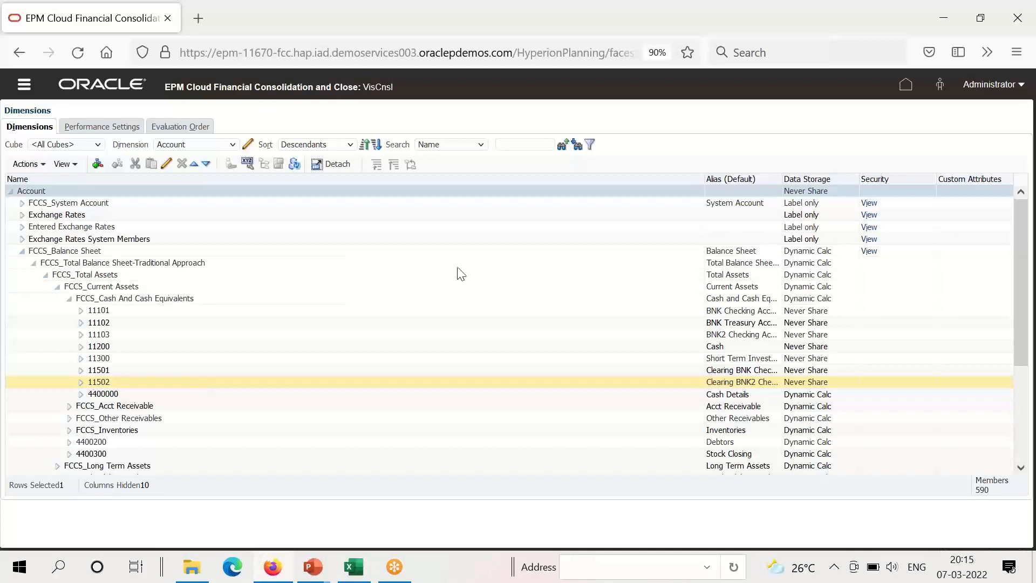
Return to the home page and open Data Management from the Navigator's Integration section
click(906, 86)
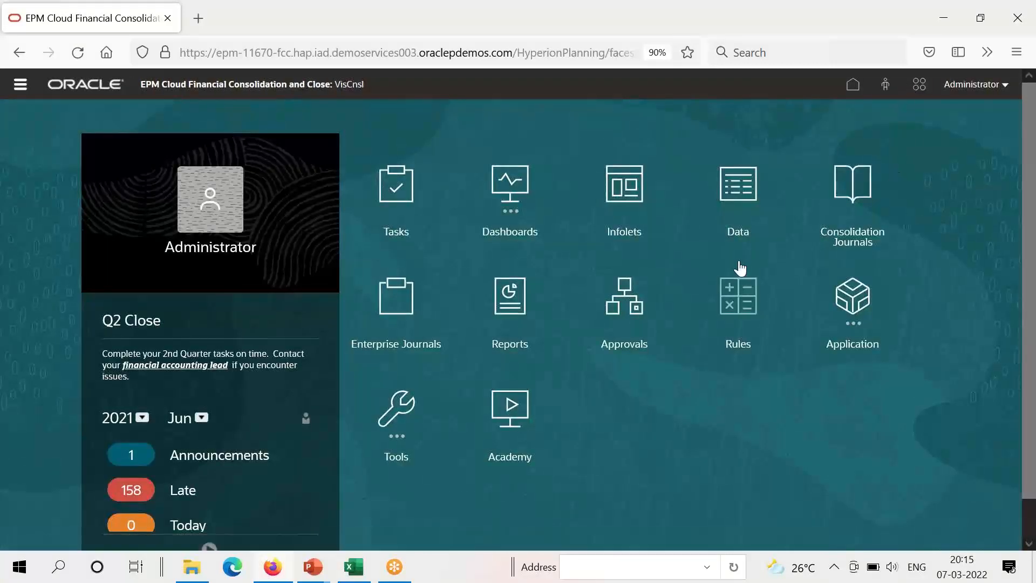
click(19, 87)
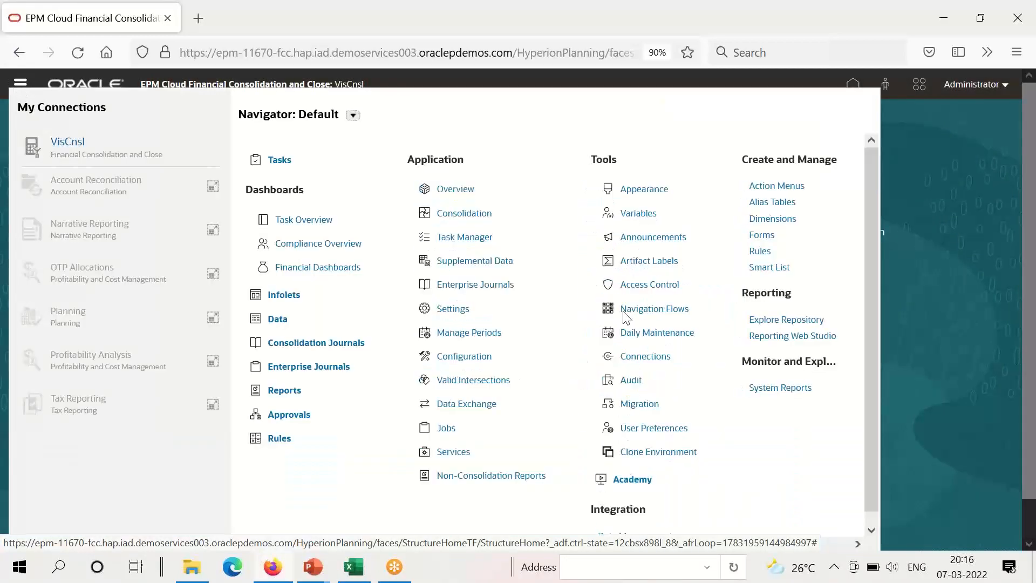
drag(869, 495, 866, 525)
click(664, 525)
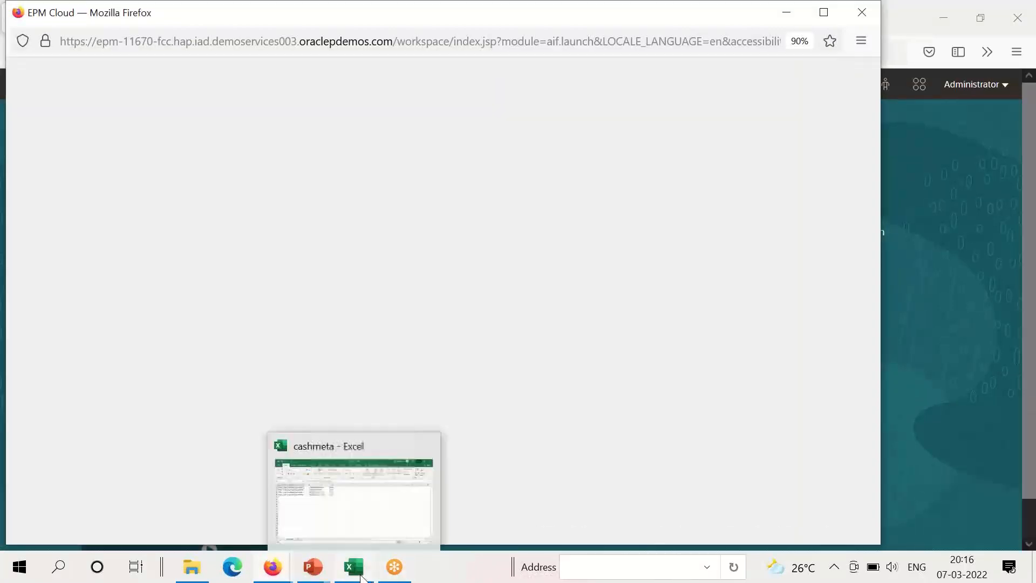
Examine the cash account rows in the cashmeta workbook in Excel, and return to the Data Management browser window, maximized
click(361, 576)
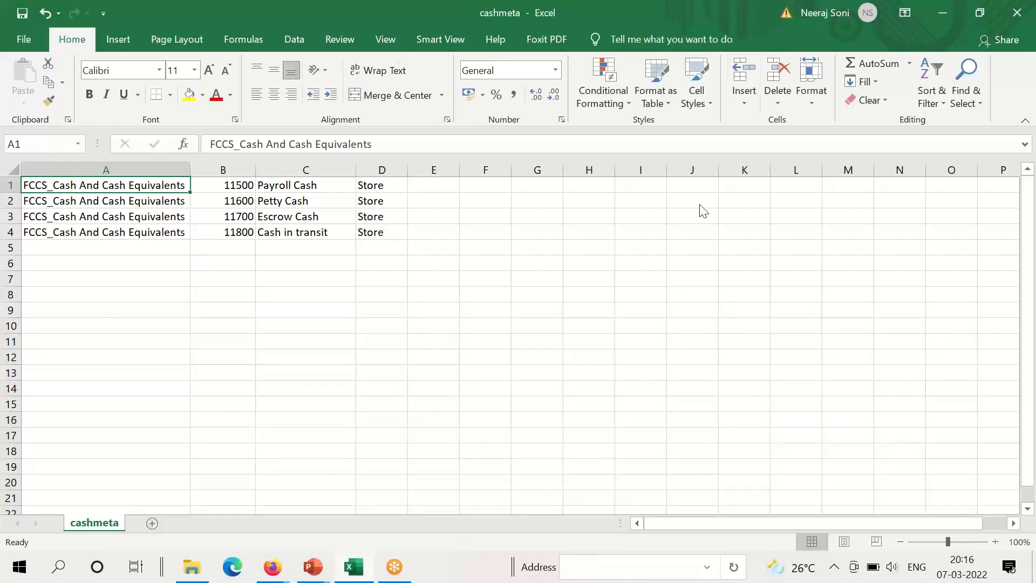
click(856, 47)
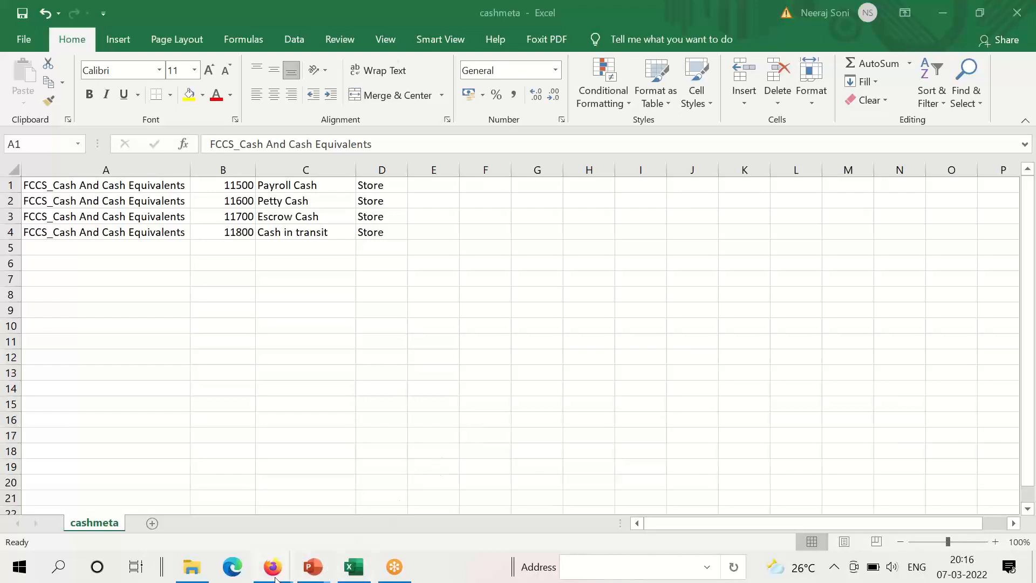
mouse_move(275, 580)
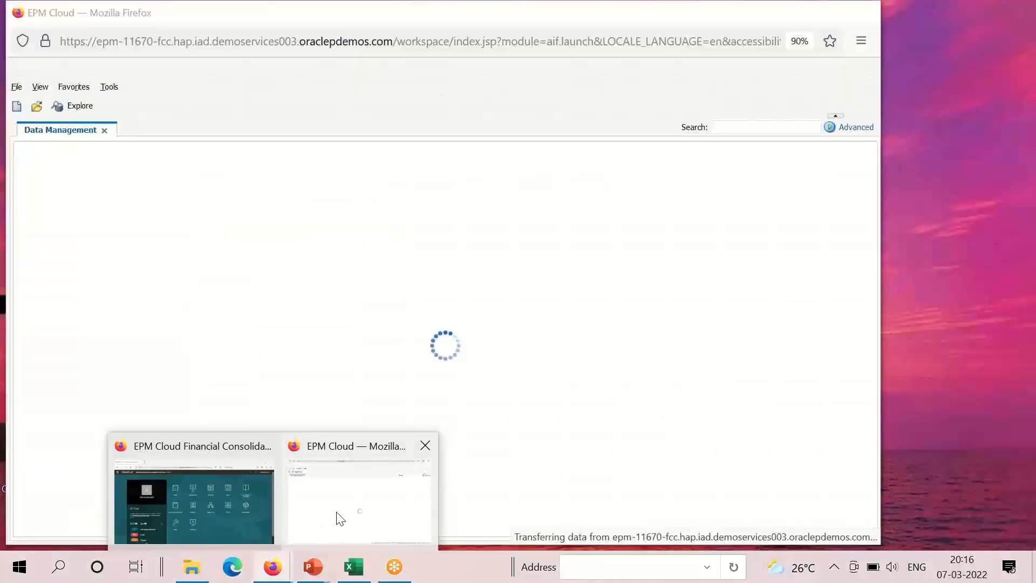
click(339, 518)
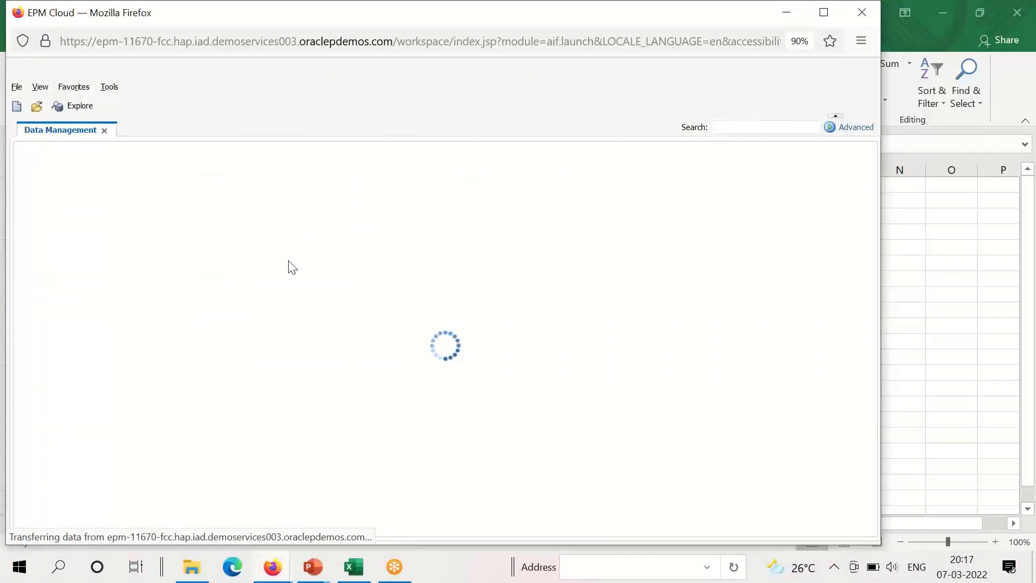
click(824, 15)
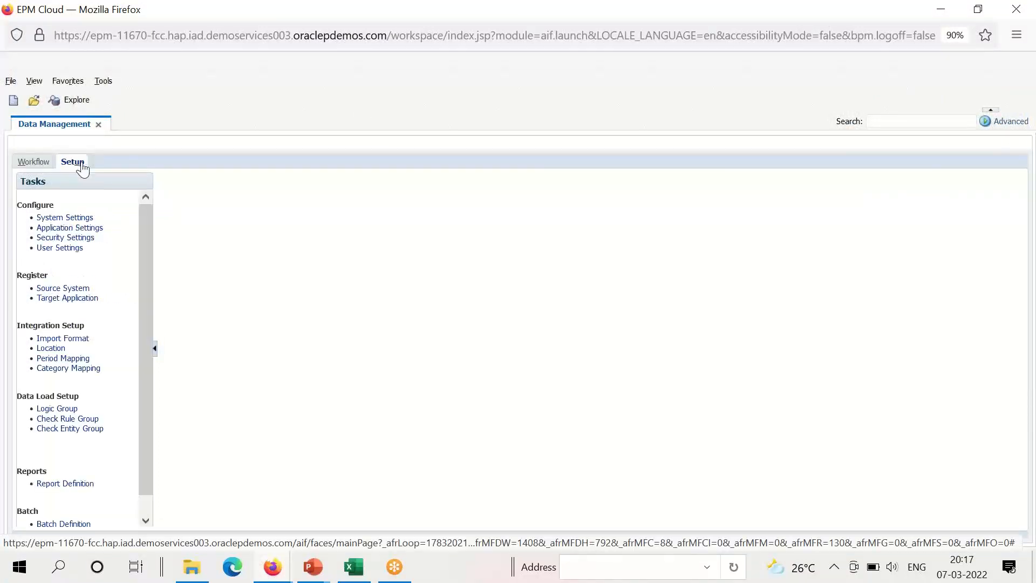
Open the source system setup and examine the details of the source system named File
click(83, 288)
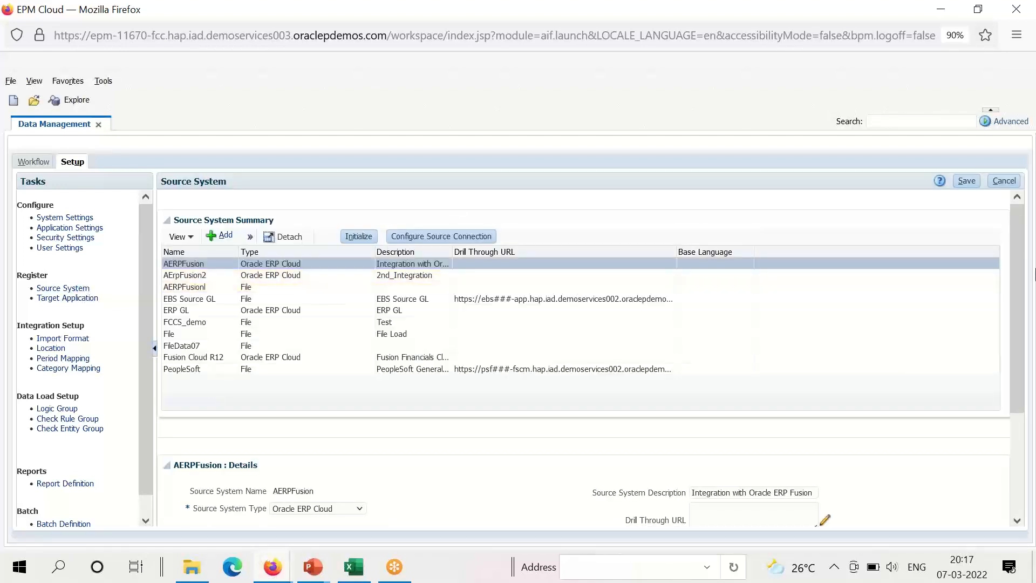
click(1020, 92)
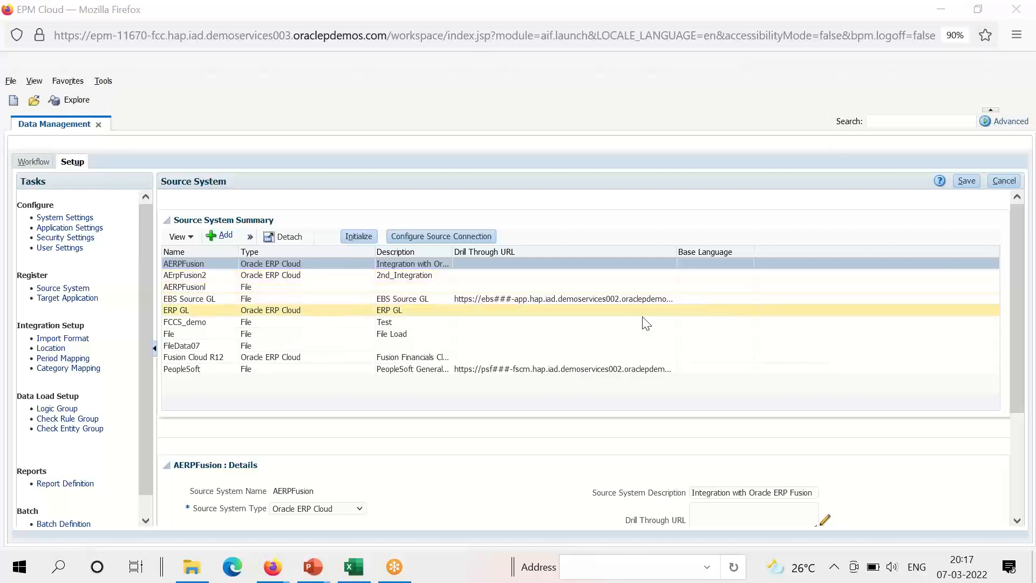
click(613, 336)
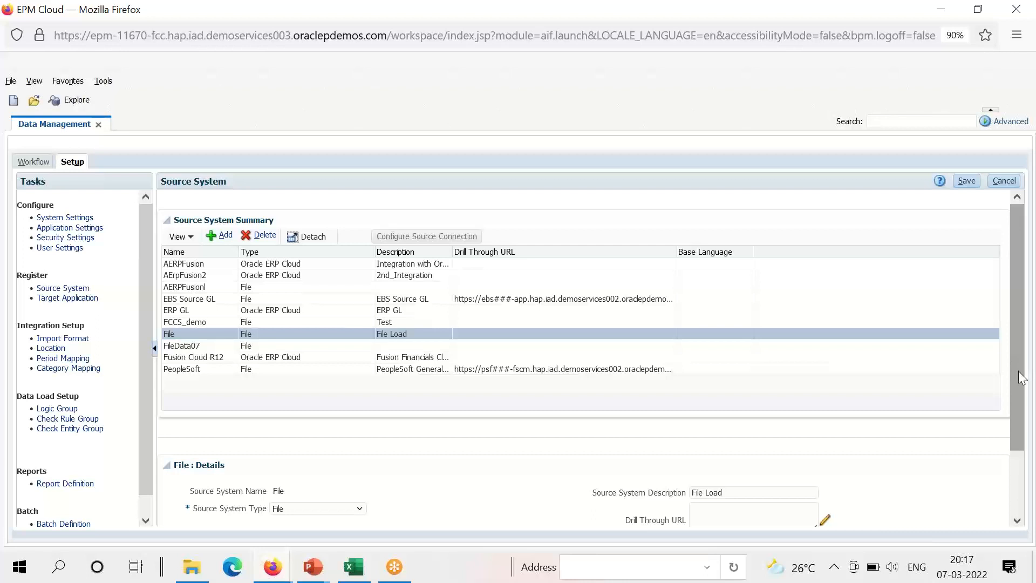
drag(1022, 378, 1024, 448)
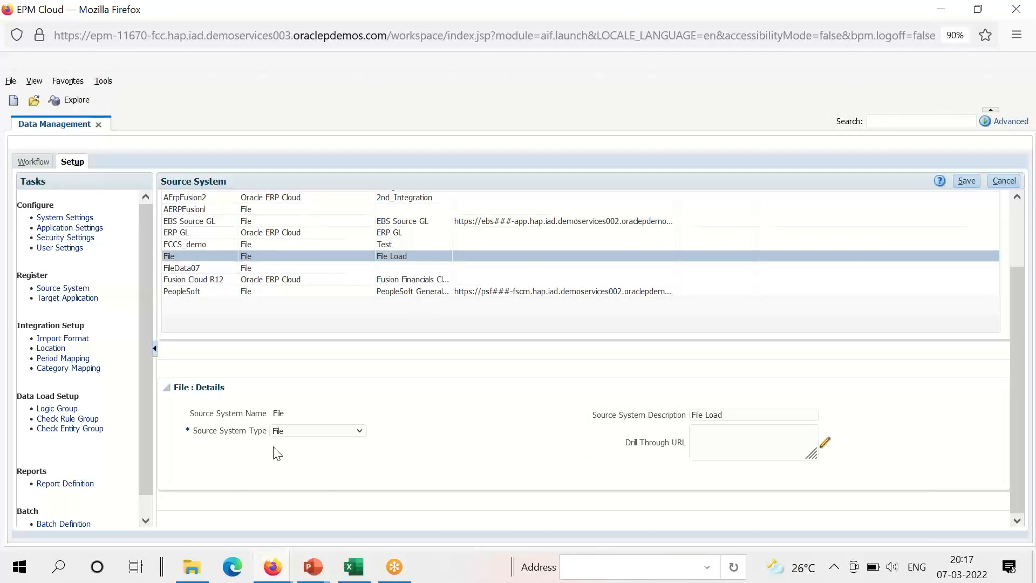
Start adding a Dimensions target application in the target application setup, choosing VisCnsl as the application name
click(90, 298)
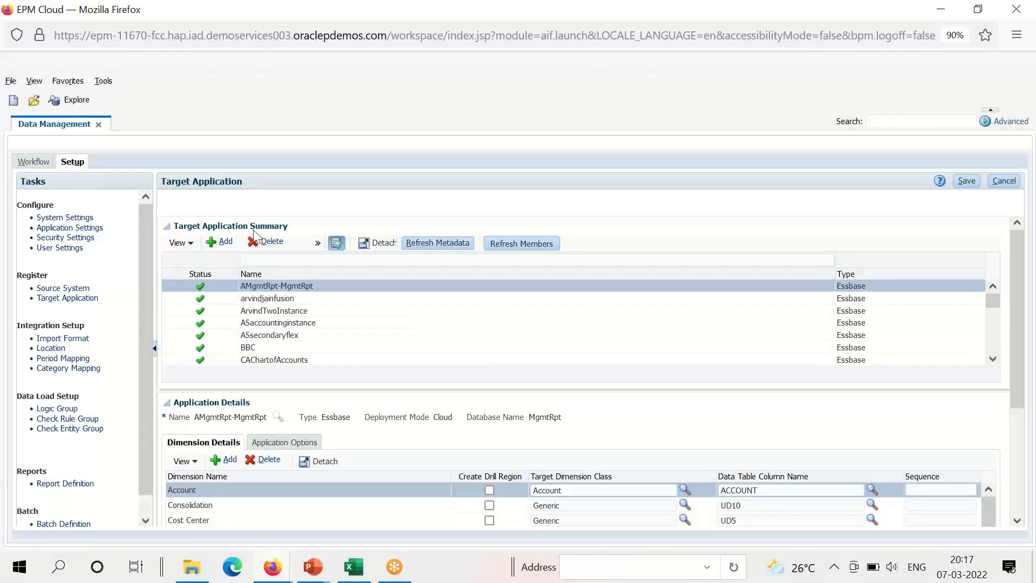
click(227, 246)
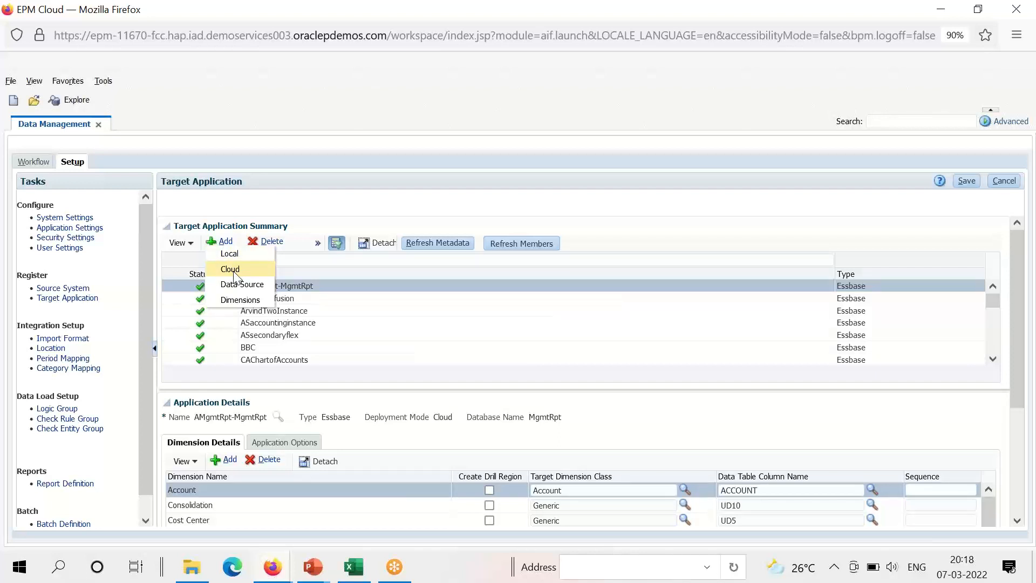
click(235, 301)
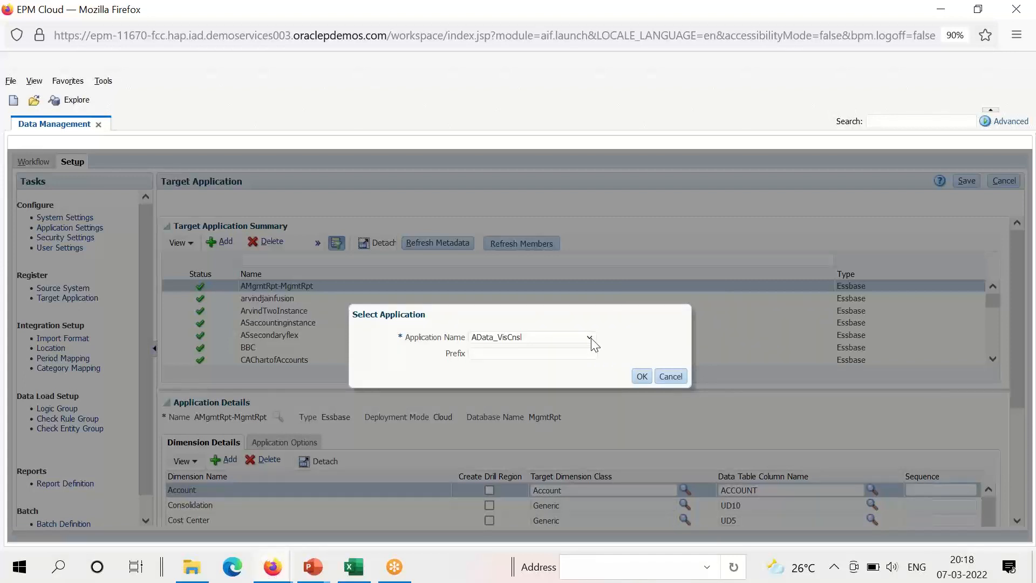
click(590, 338)
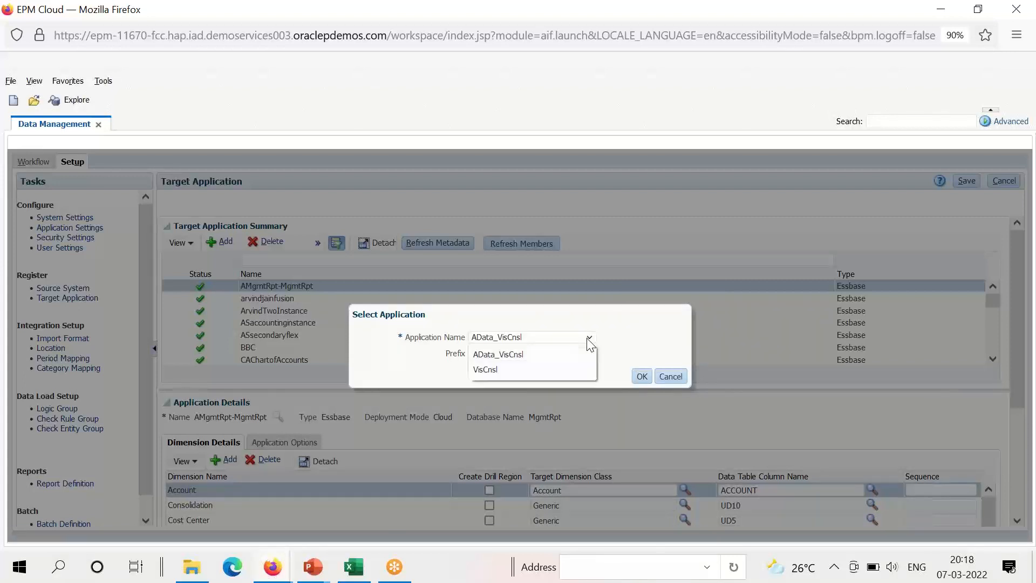
click(561, 372)
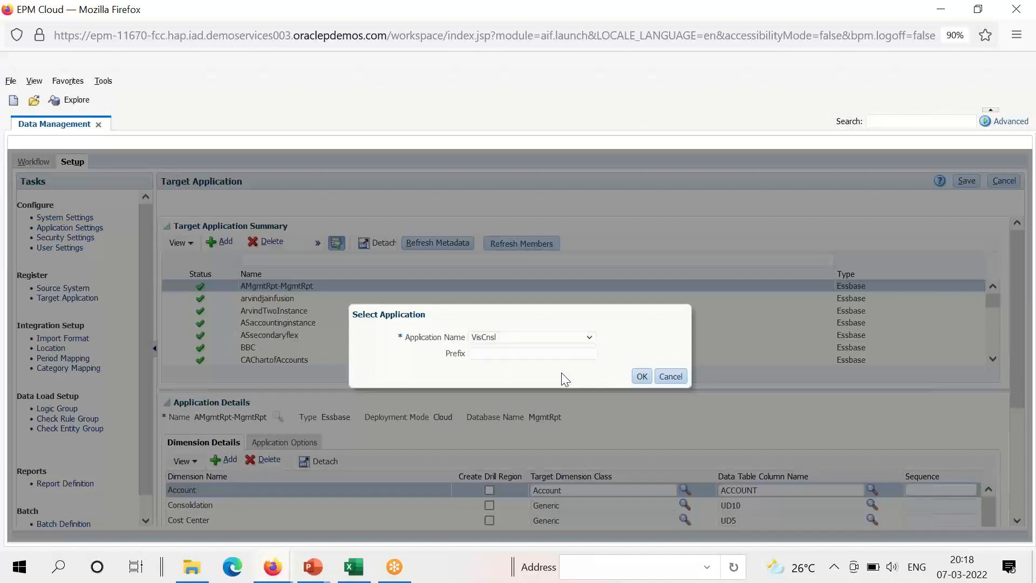
Set the prefix to M_VisCns and create the dimension target applications
click(505, 353)
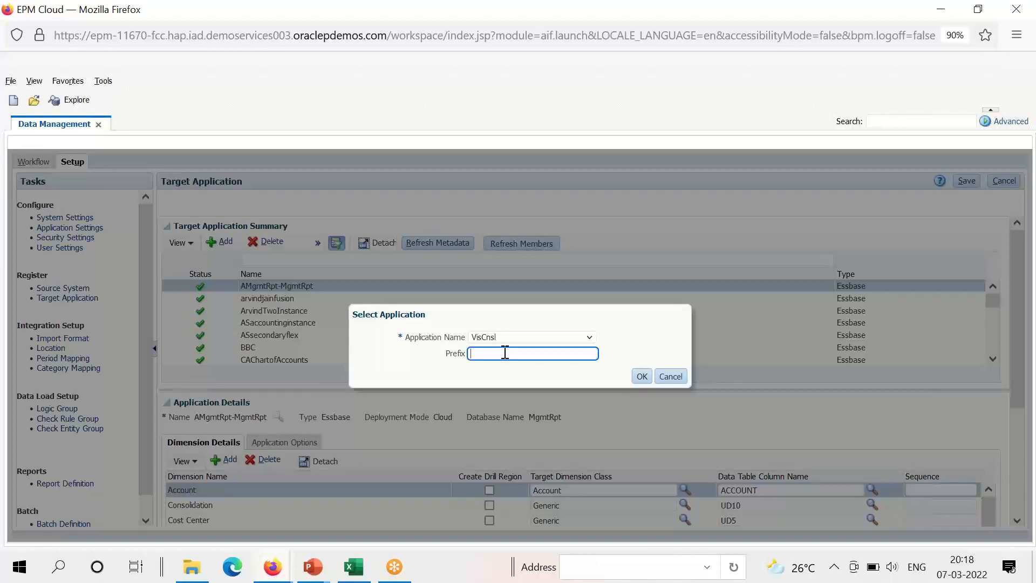
text(Meta_Vis)
key(BackSpace)
key(BackSpace)
key(BackSpace)
key(BackSpace)
key(BackSpace)
key(BackSpace)
key(BackSpace)
text(_)
text(isCns)
click(642, 378)
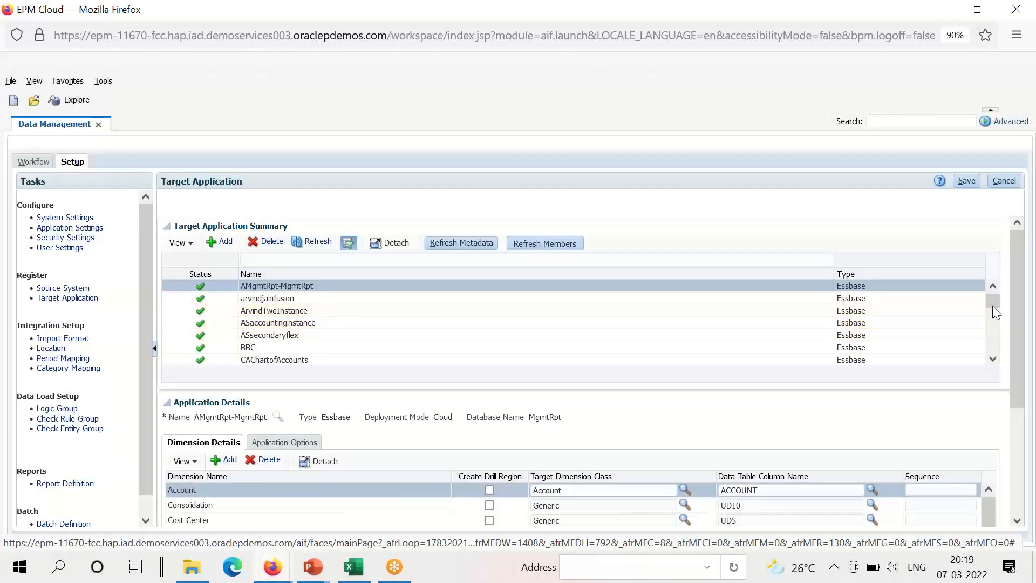
Find and select M_VisCnsVisCnsl - Account in the target application summary
drag(992, 299, 992, 322)
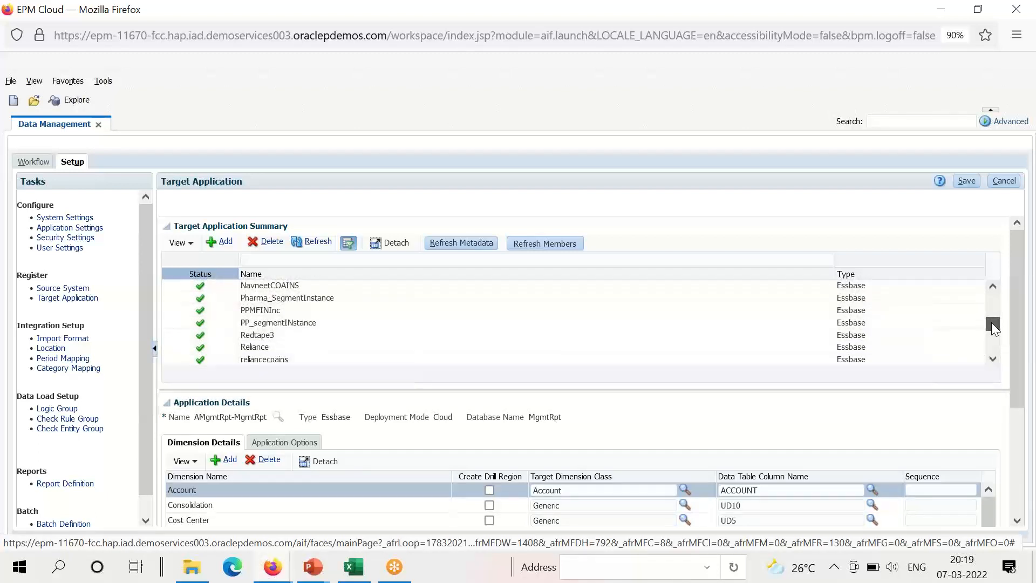
click(993, 286)
click(993, 286)
click(993, 286)
click(993, 286)
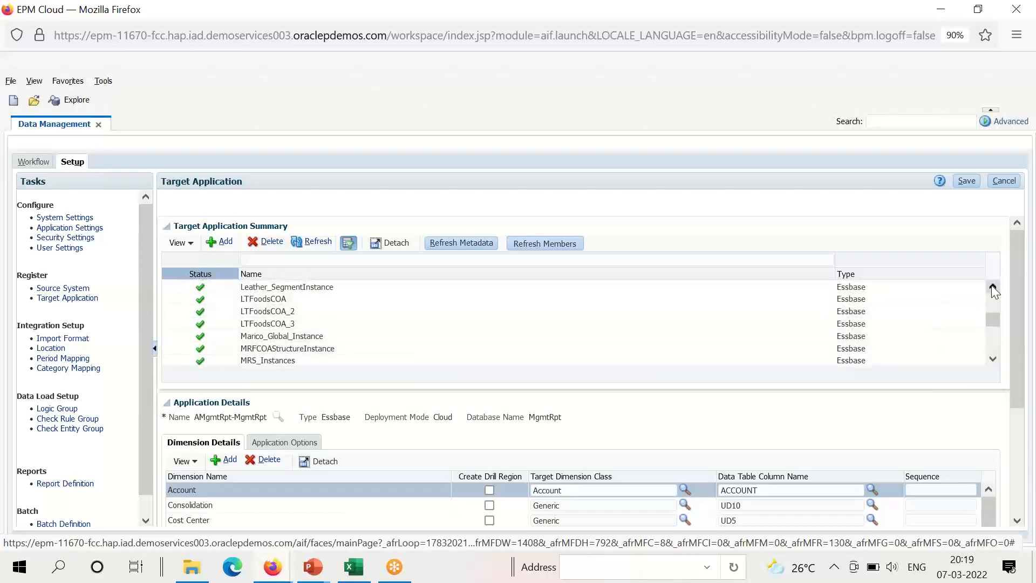
click(992, 359)
click(993, 359)
click(992, 359)
click(992, 359)
click(992, 359)
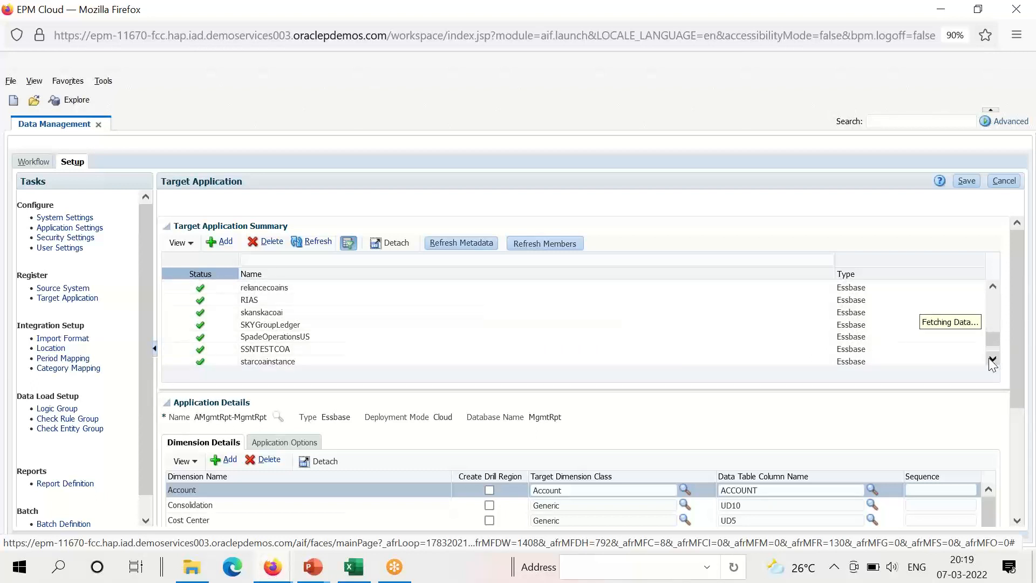
click(995, 359)
click(995, 358)
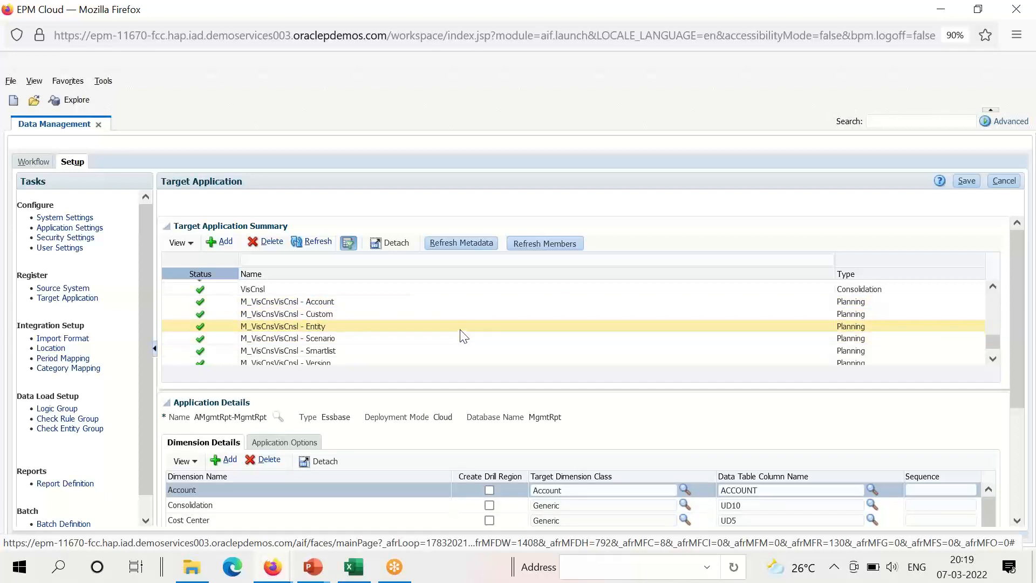
click(457, 302)
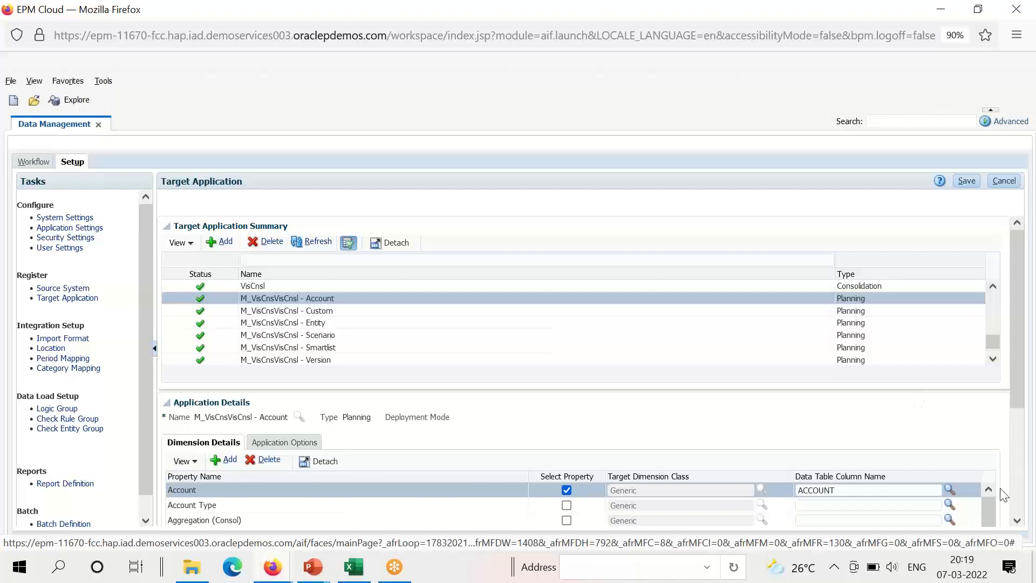
Enable the Data Storage property for the Account dimension application, map it to data table column UD1, and save
click(1018, 521)
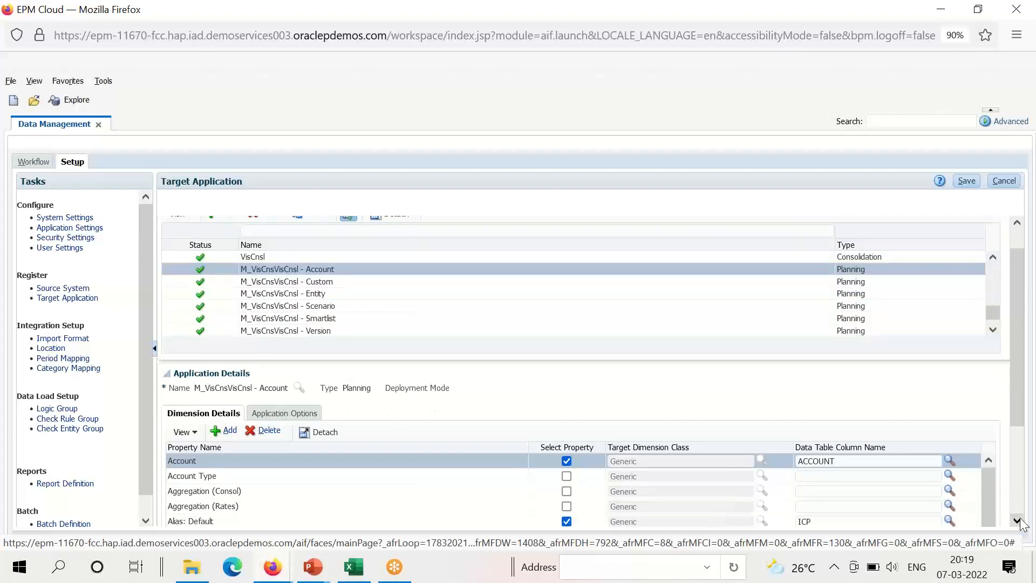
click(1018, 520)
click(1018, 521)
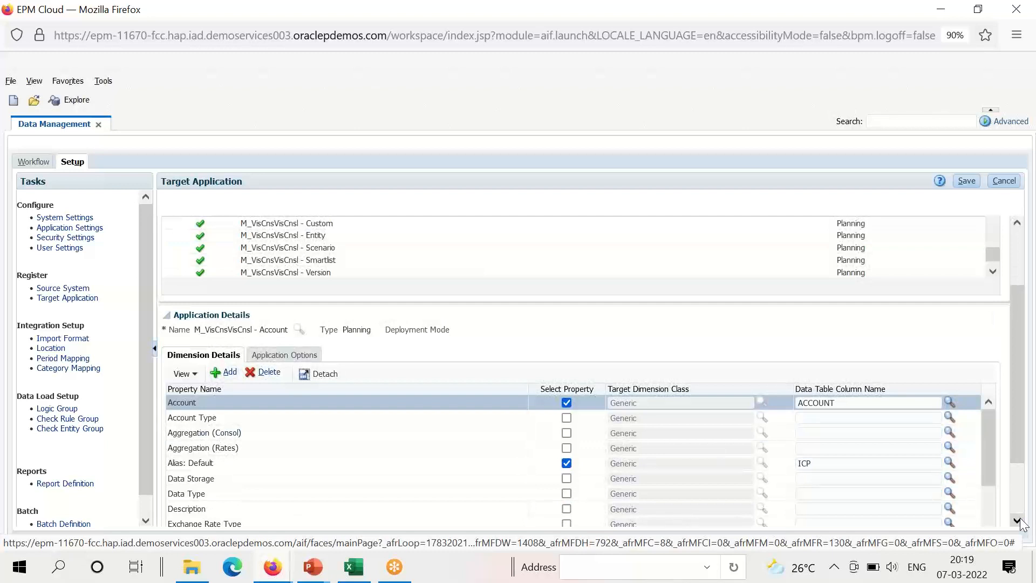
click(1018, 521)
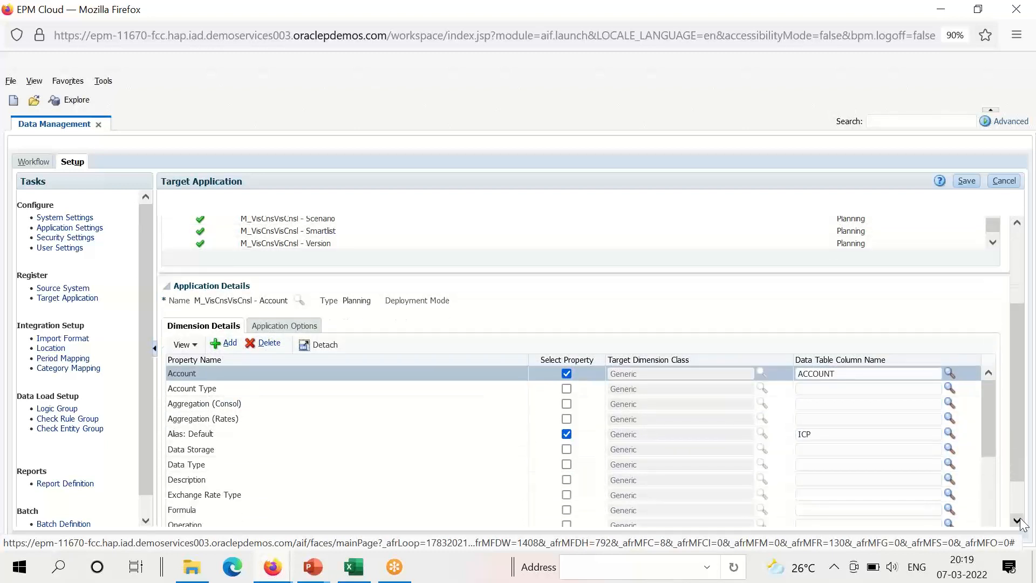
click(1019, 521)
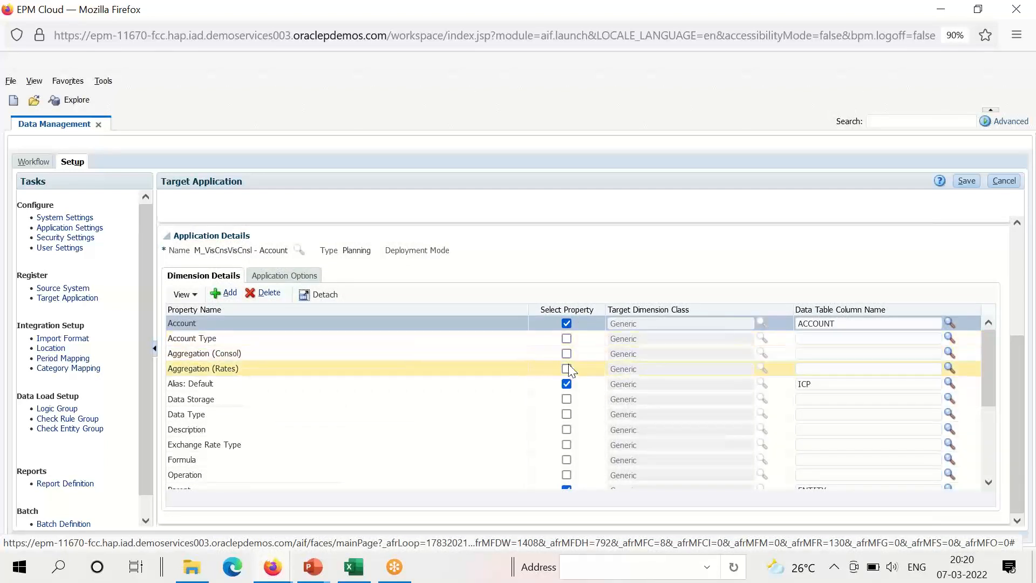
click(567, 400)
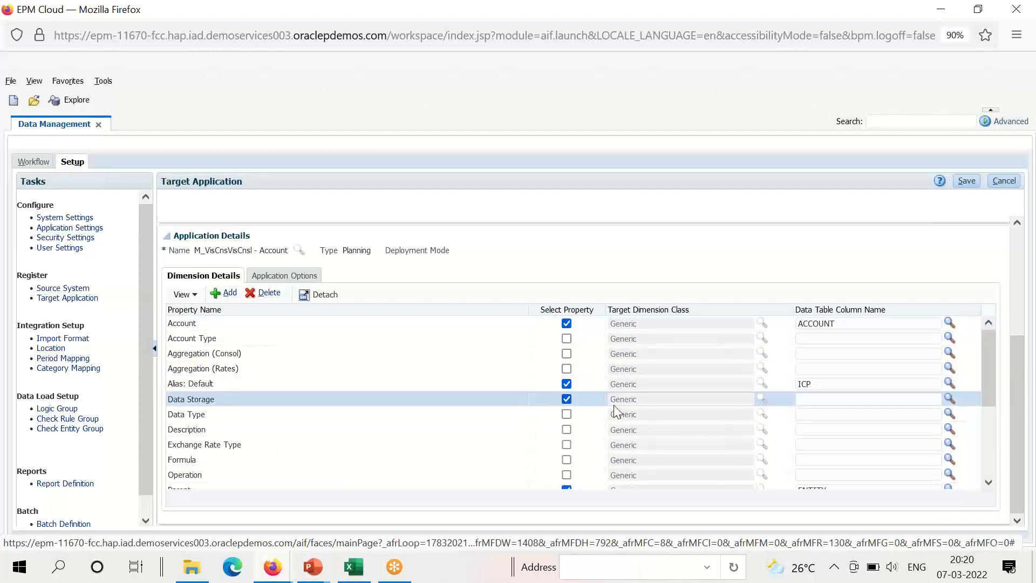
click(810, 401)
text(UD1)
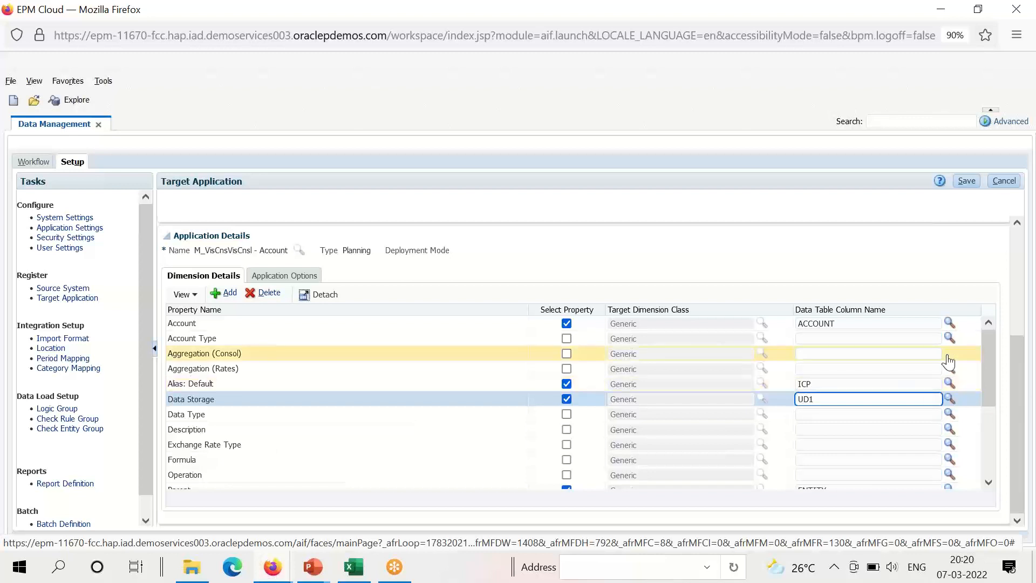
click(988, 482)
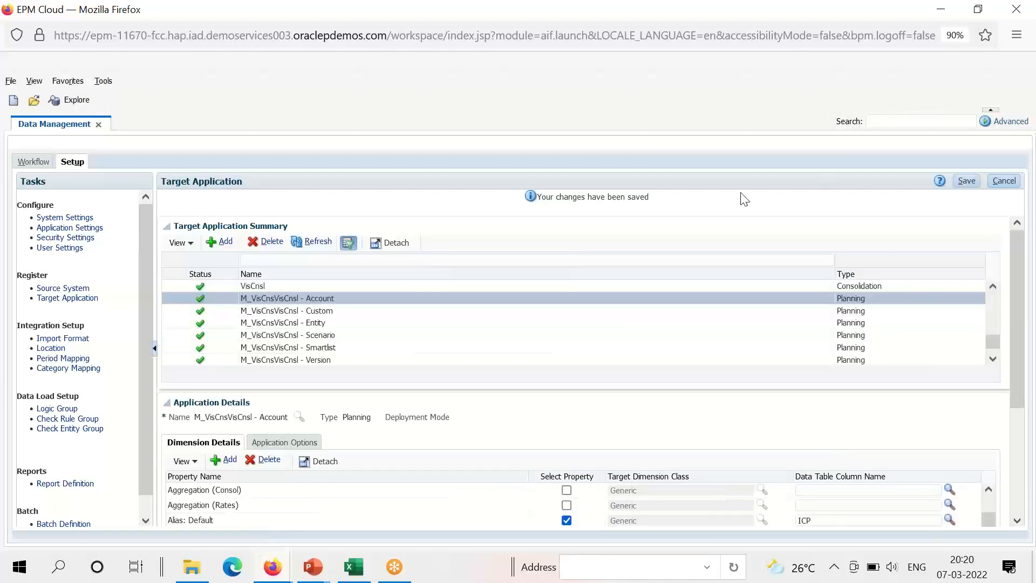
Add a new import format named IMF_cashmeta in the import format setup
click(78, 338)
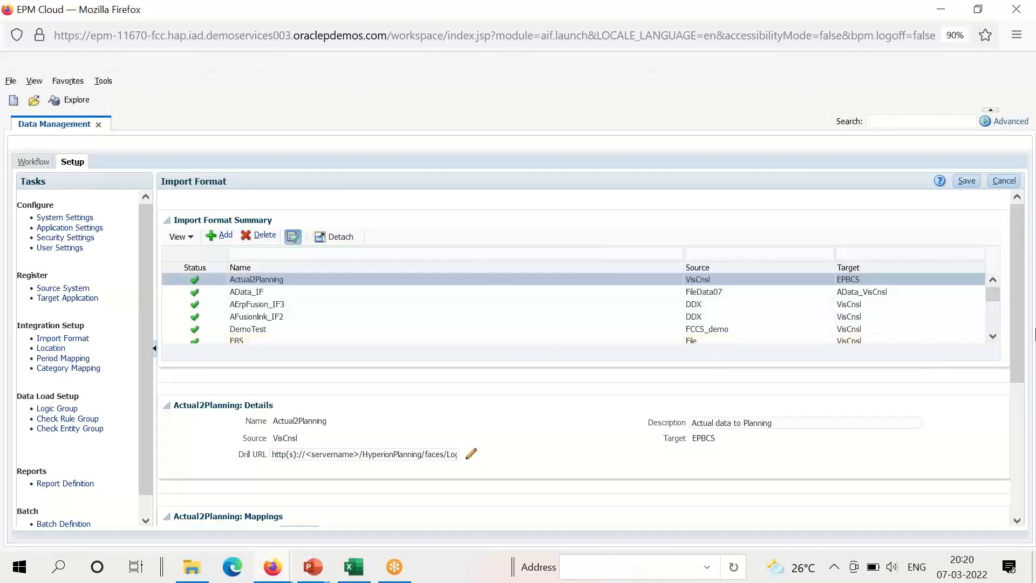
scroll(995, 347, down, 3)
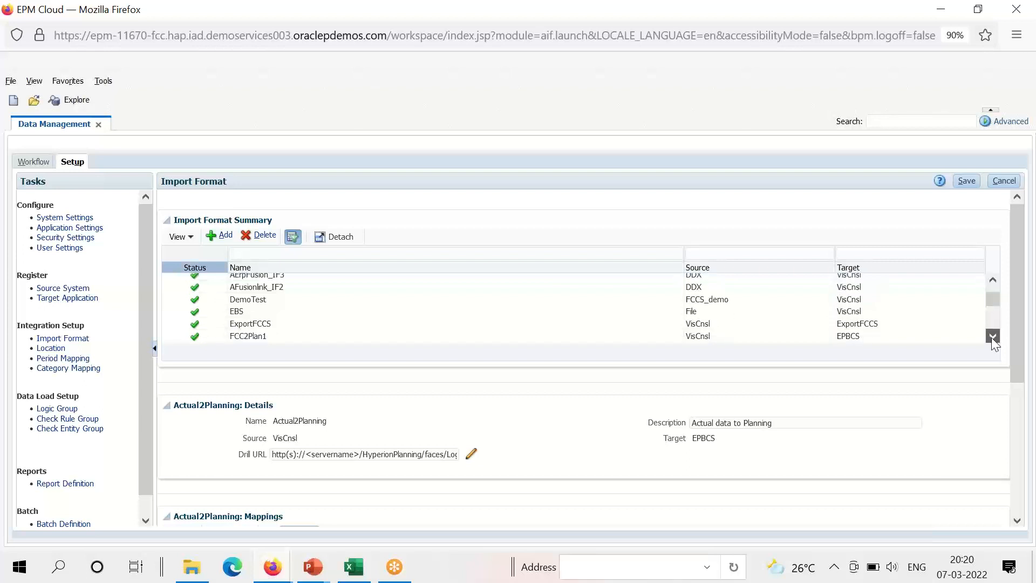
scroll(992, 338, down, 3)
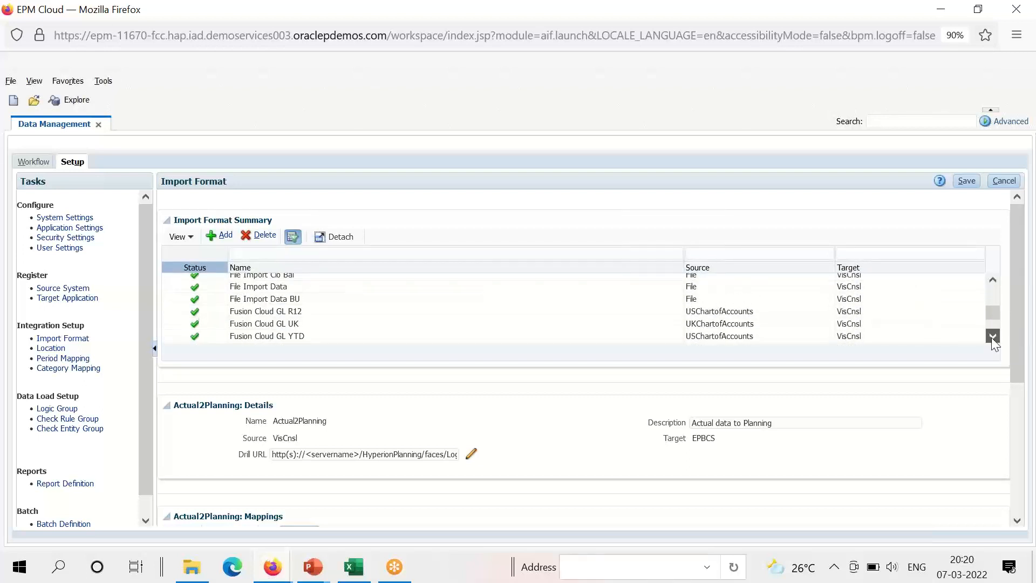
scroll(992, 338, down, 1)
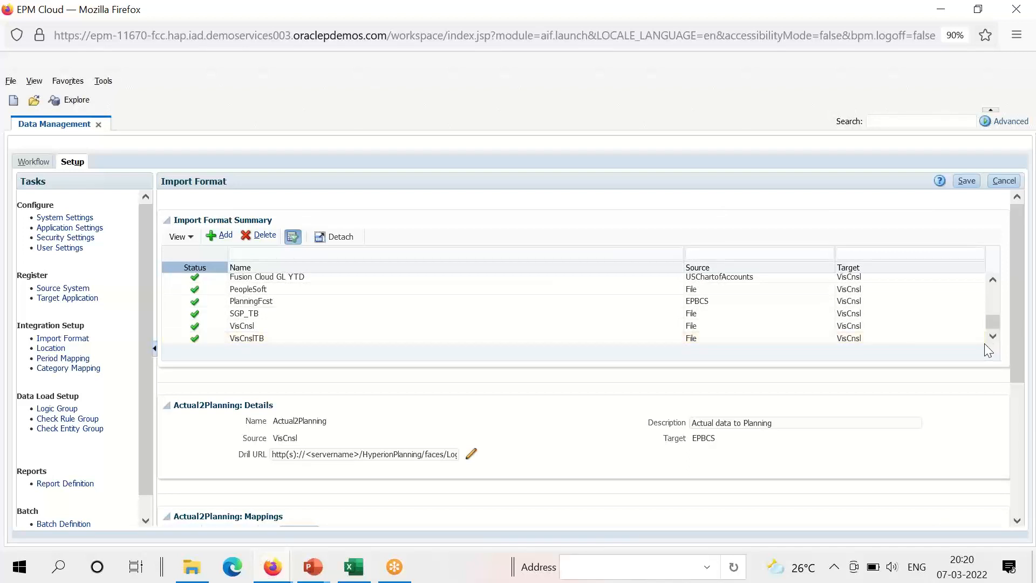
click(991, 338)
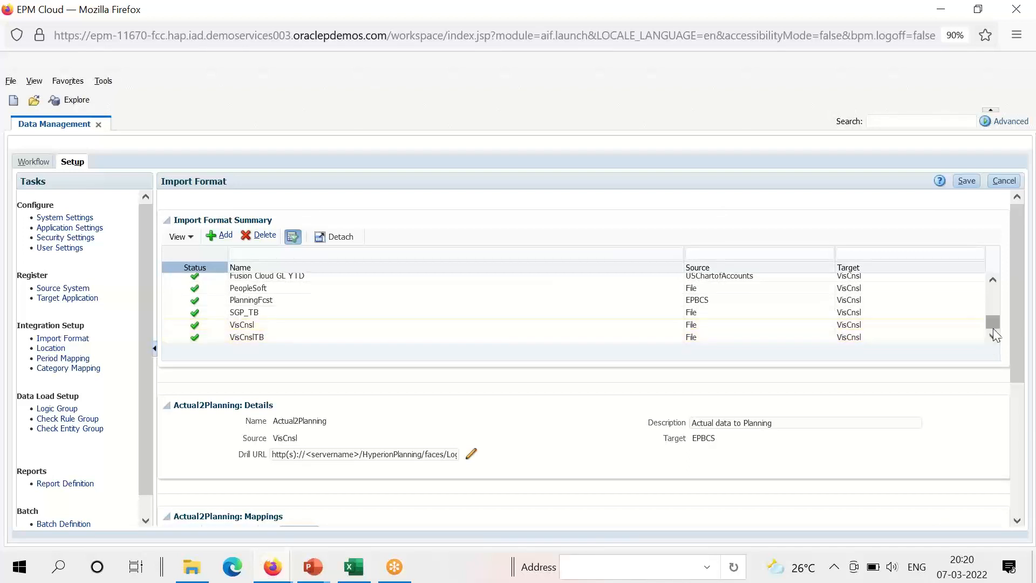
drag(994, 324, 993, 294)
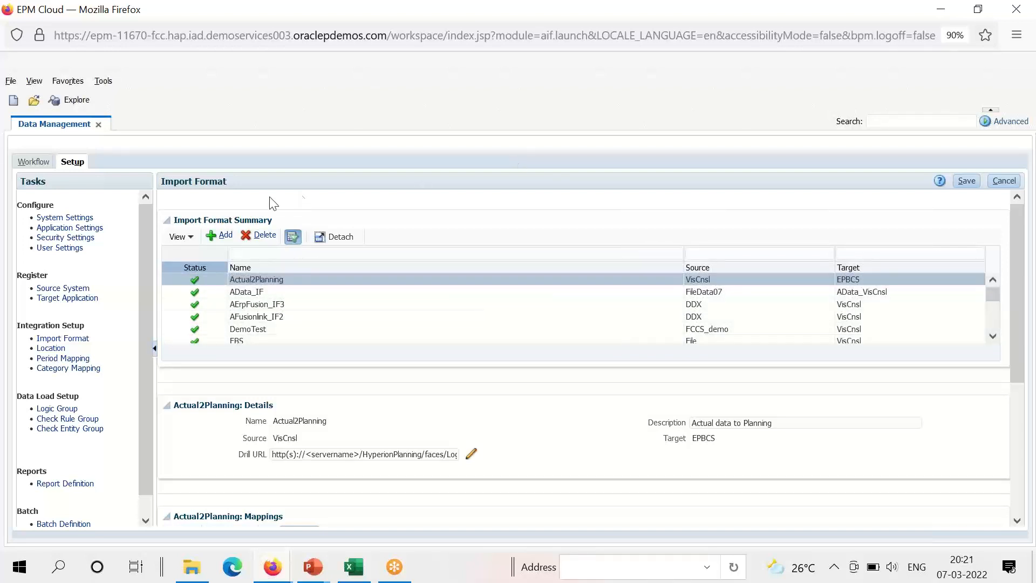
click(229, 239)
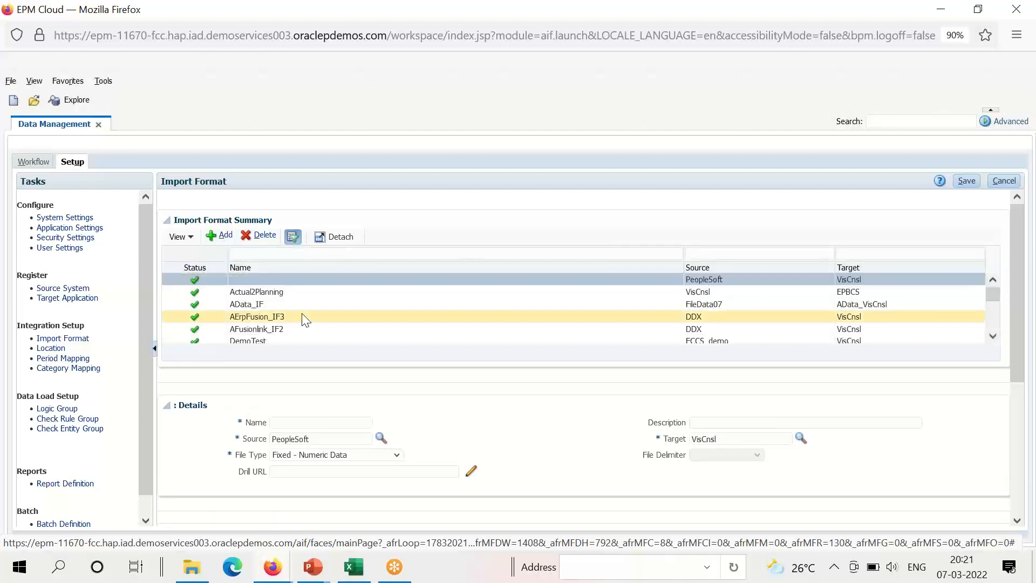
click(310, 422)
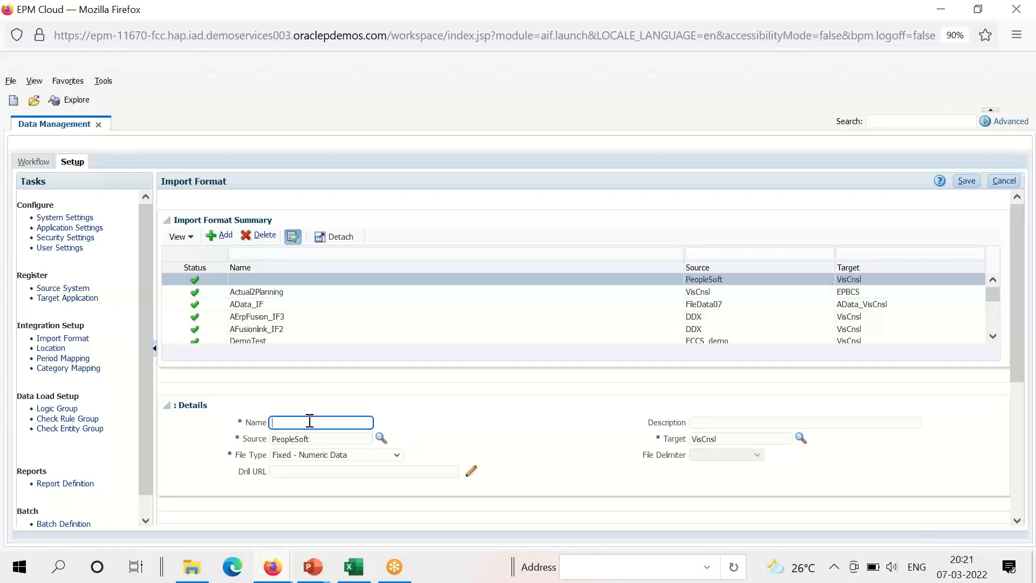
text(IMF_cashmeta)
Set the import format's source to File and its file type to Delimited - All Data Type
click(380, 441)
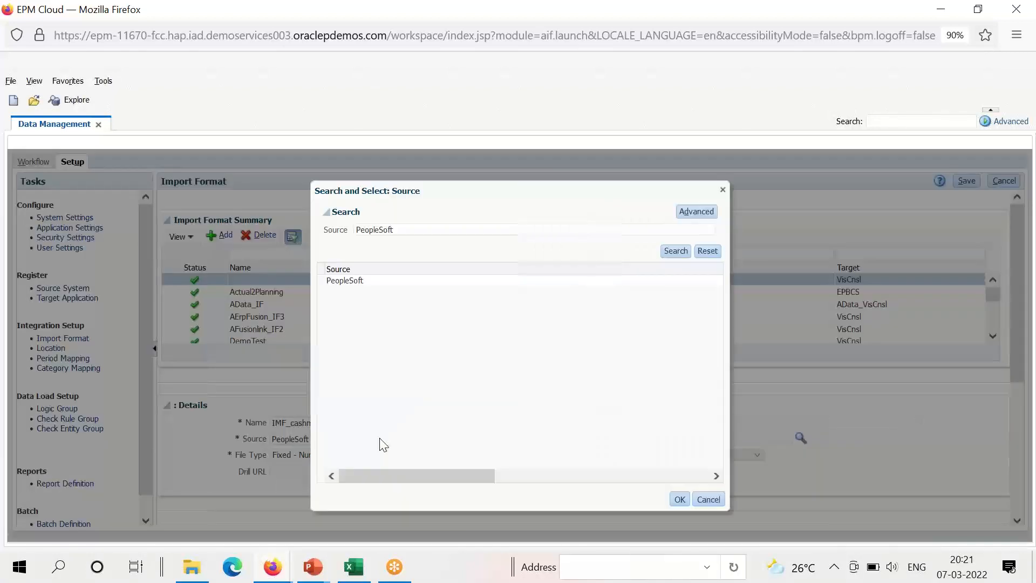
click(707, 251)
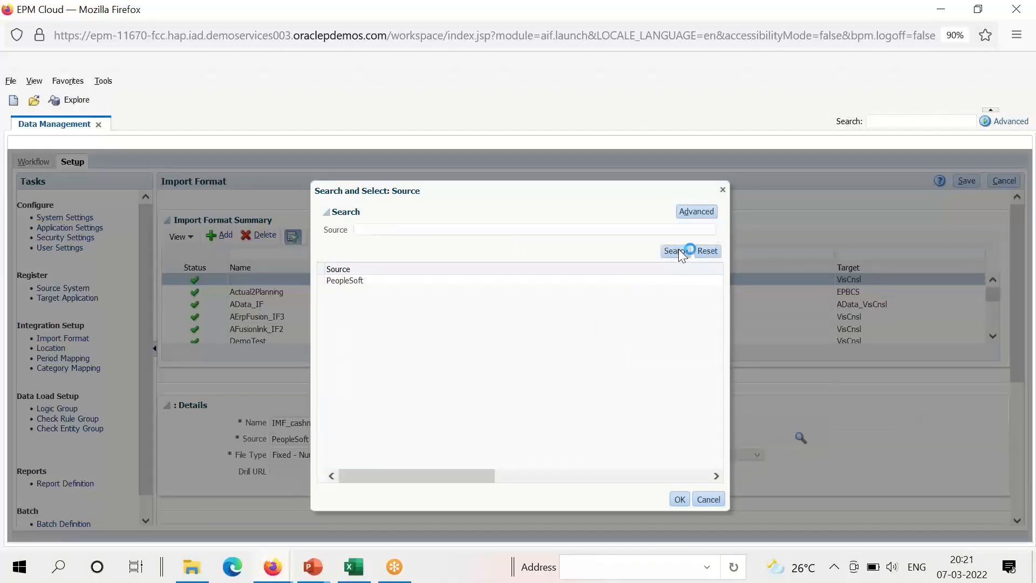
click(680, 251)
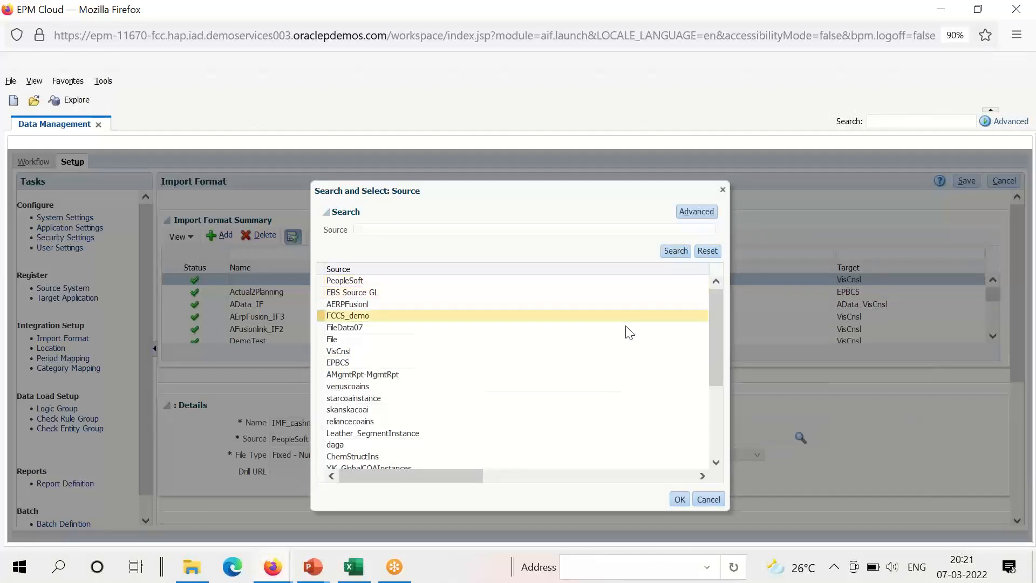
click(626, 339)
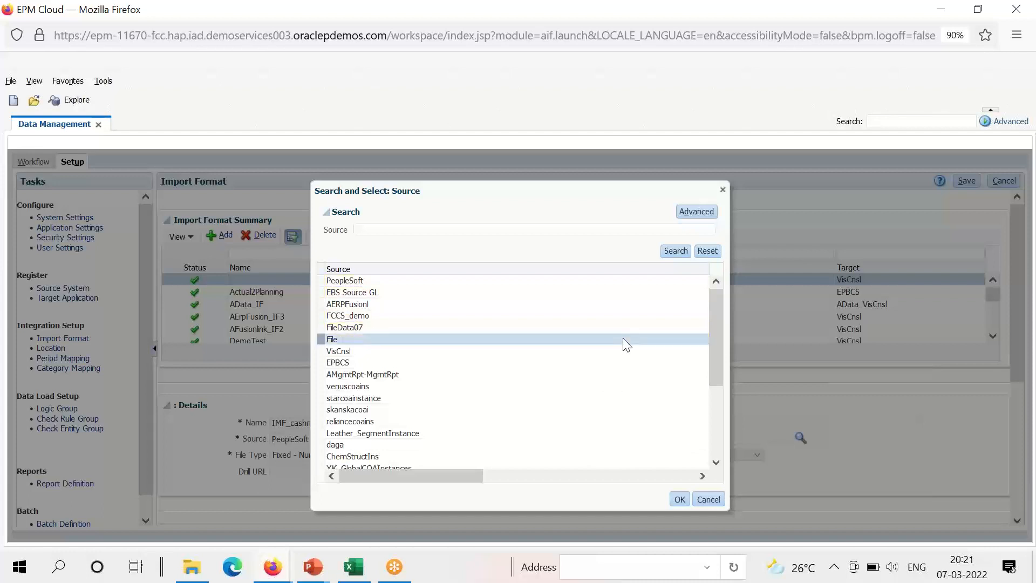
click(679, 499)
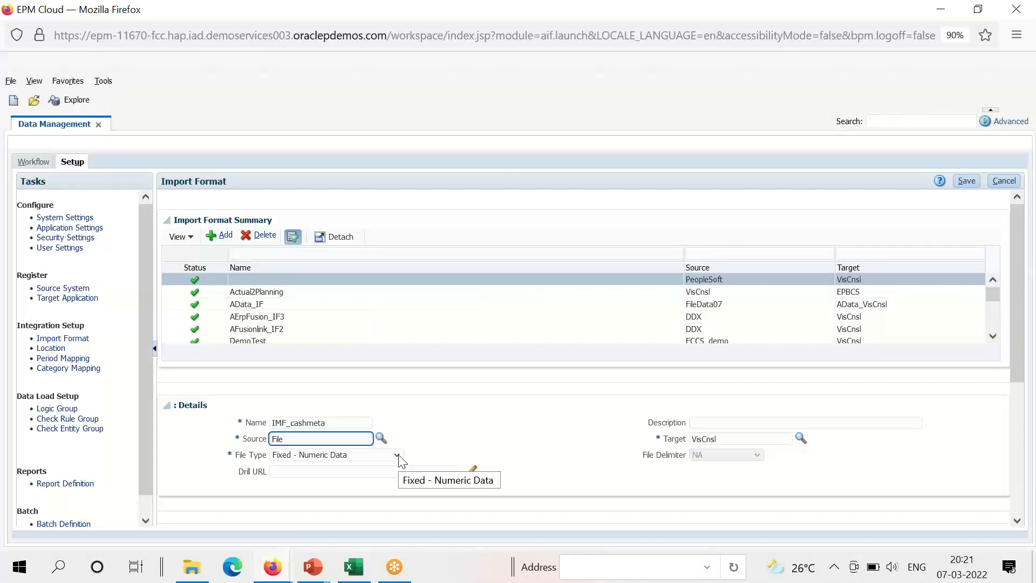
click(397, 457)
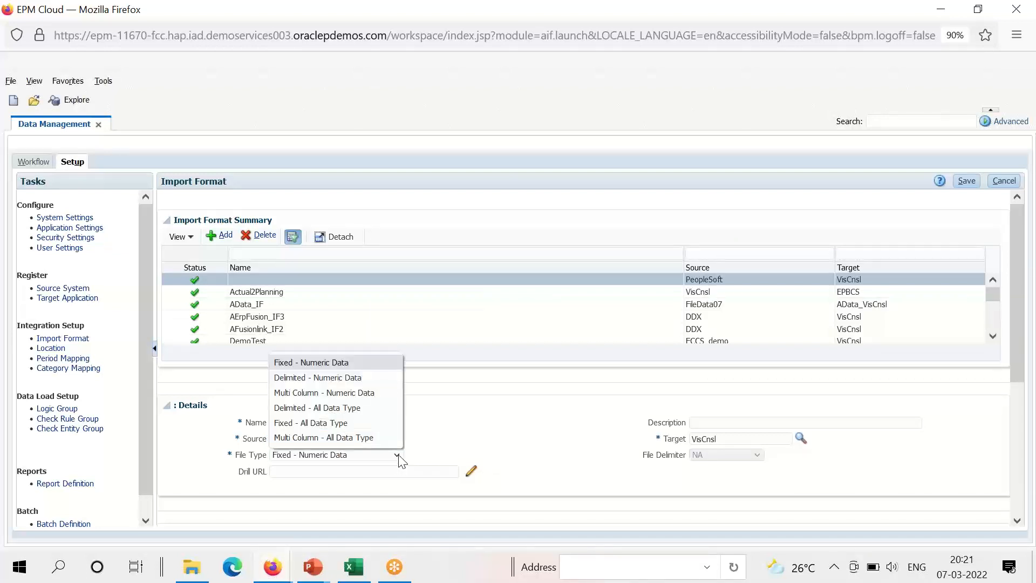
click(388, 408)
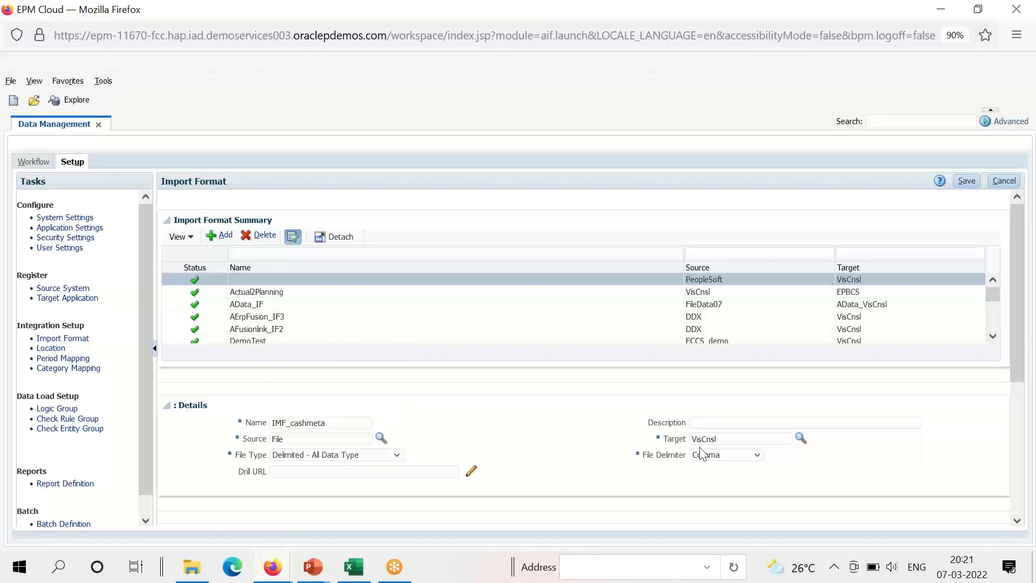
Choose M_VisCnsVisCnsl - Account as the import format's target and save the import format
click(800, 438)
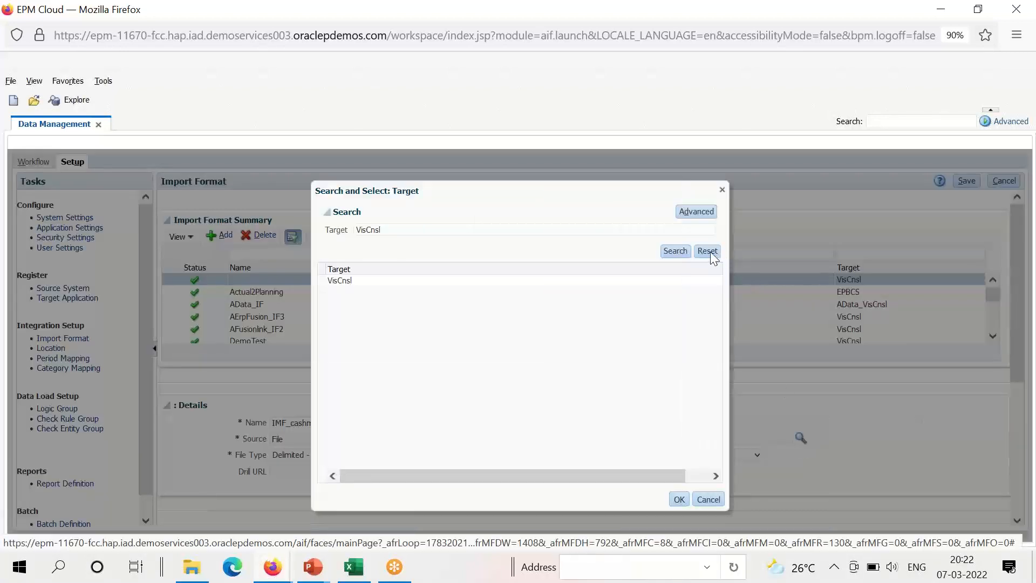
click(709, 252)
click(679, 250)
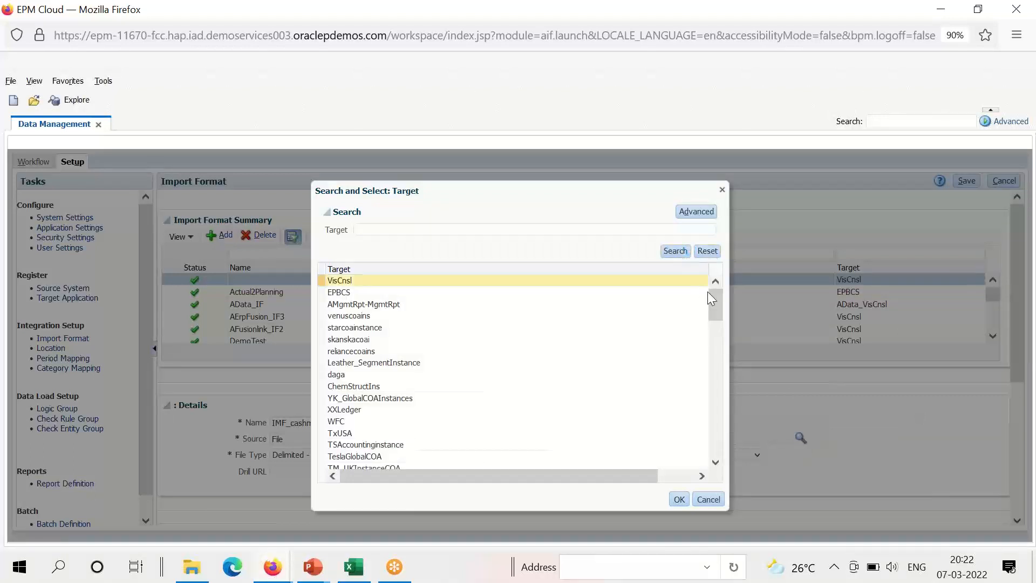
click(715, 462)
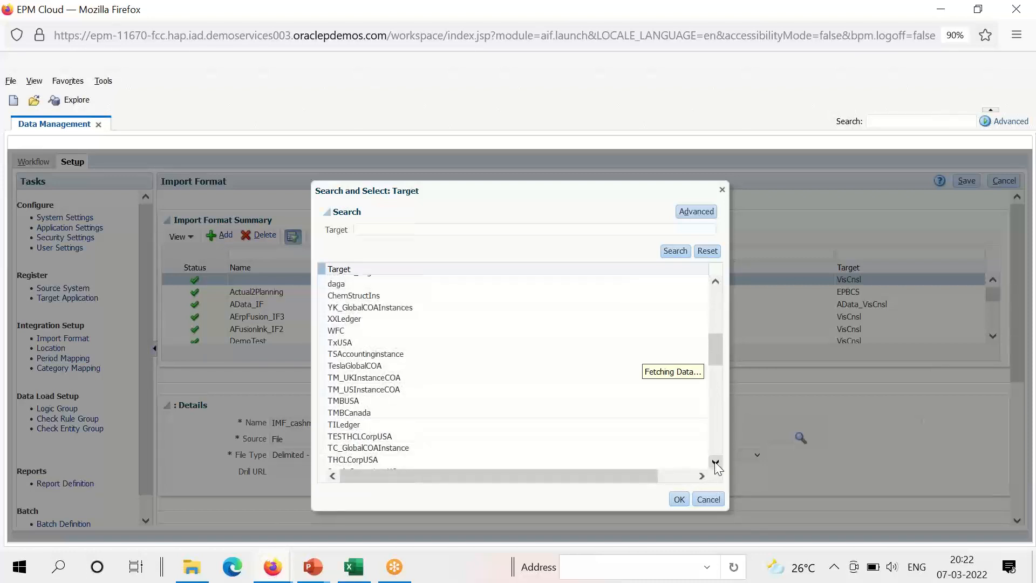
click(715, 463)
click(716, 463)
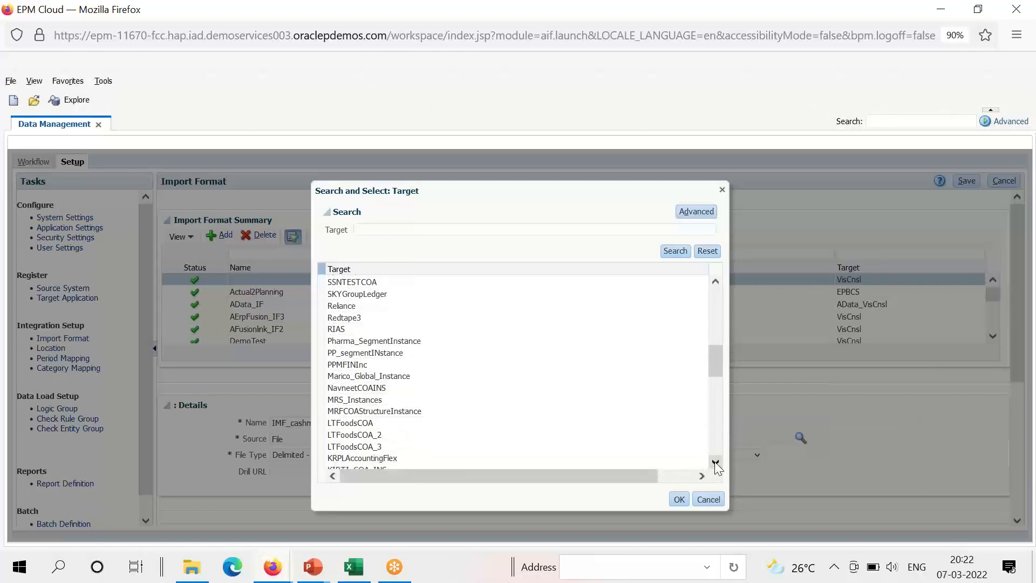
click(715, 462)
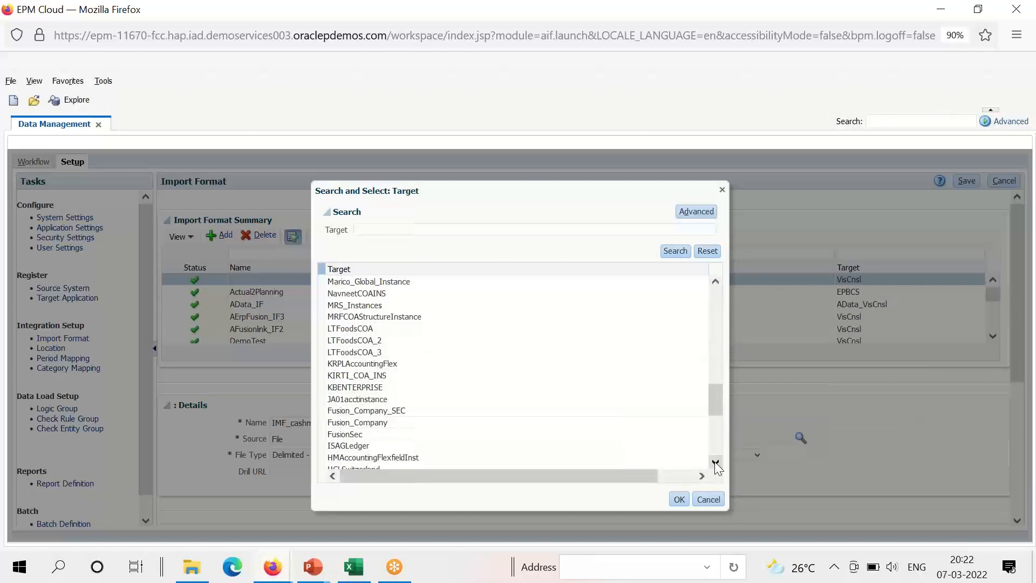
click(715, 463)
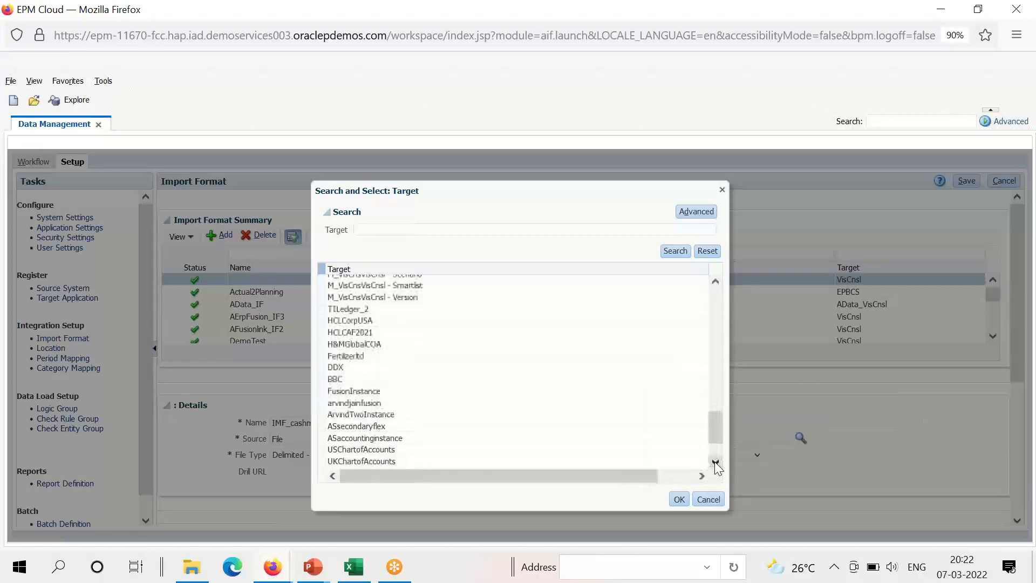
click(715, 462)
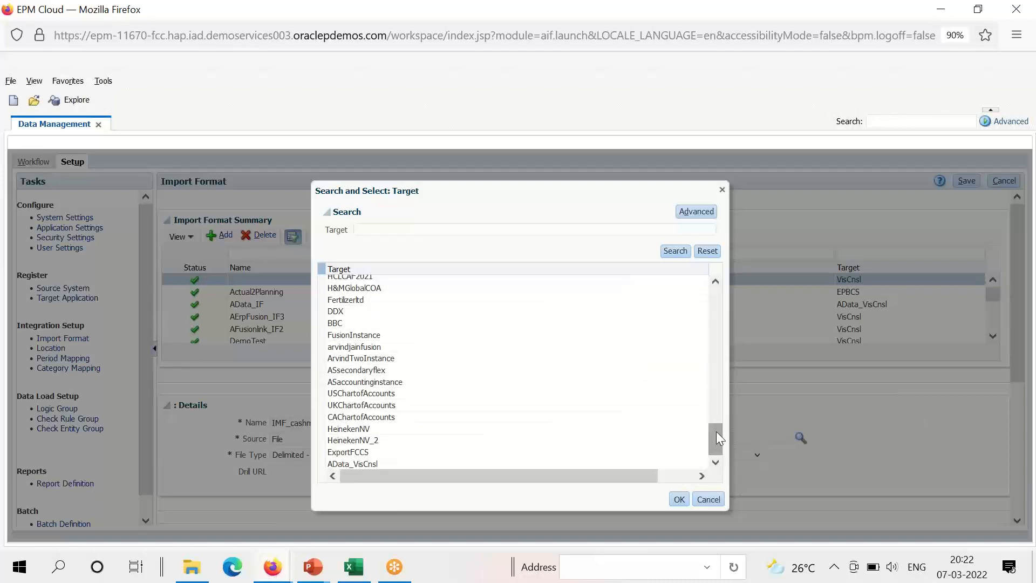
drag(717, 431, 717, 405)
click(519, 318)
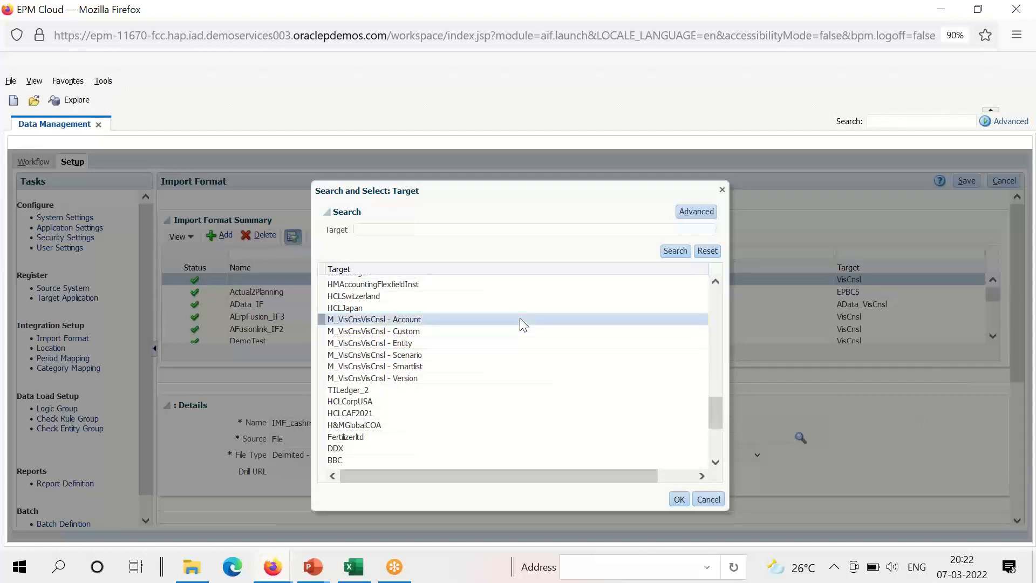
click(681, 498)
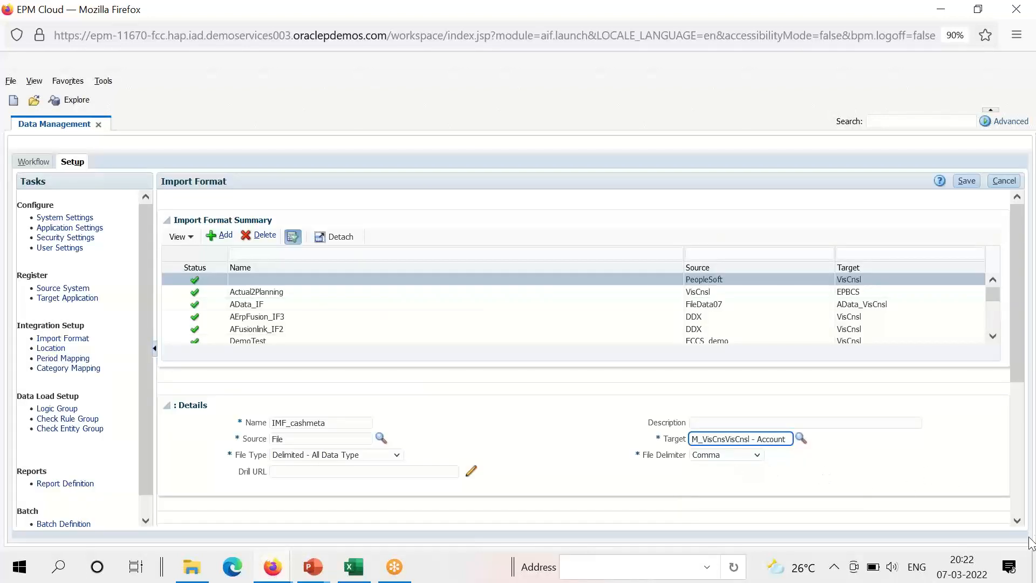
click(1018, 520)
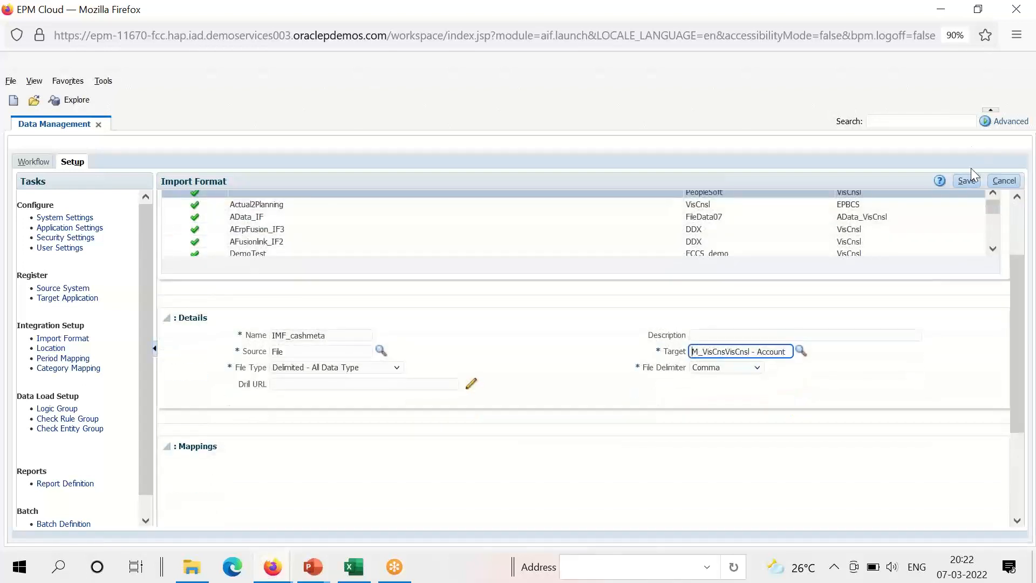
click(971, 183)
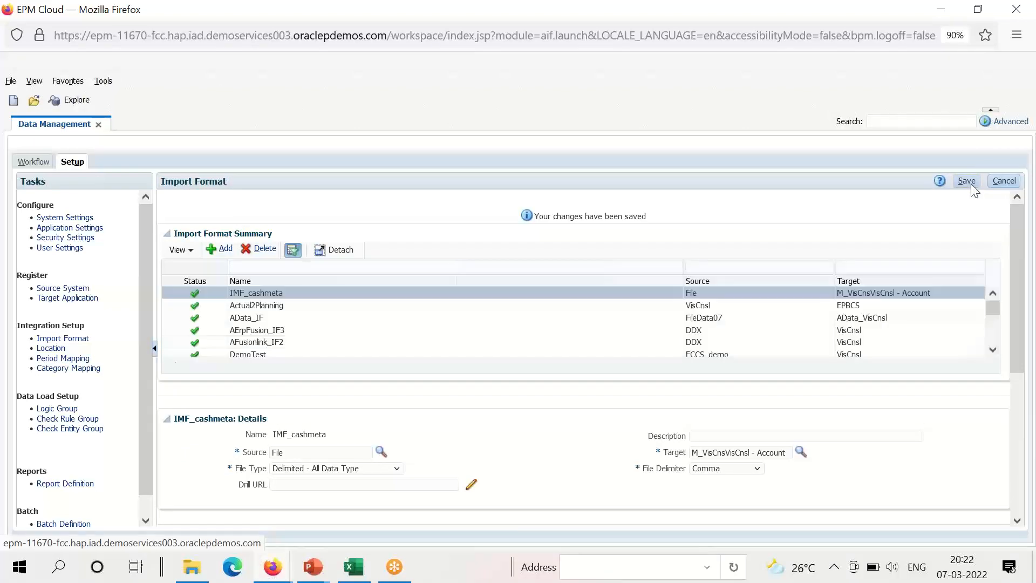
Map the Account target to source column Account with field number 2, checking the column order in the cashmeta Excel workbook
click(1017, 520)
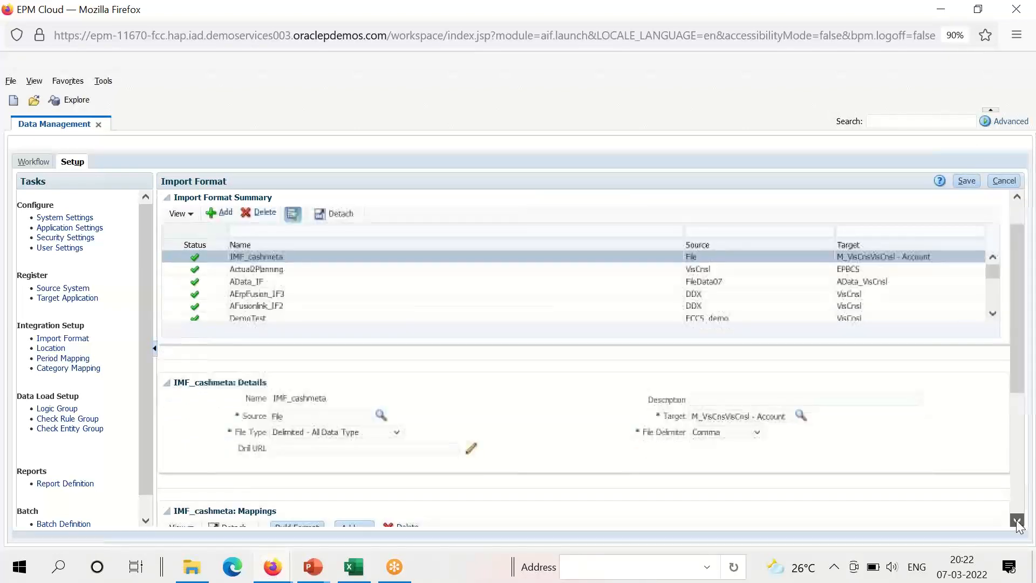
click(1019, 522)
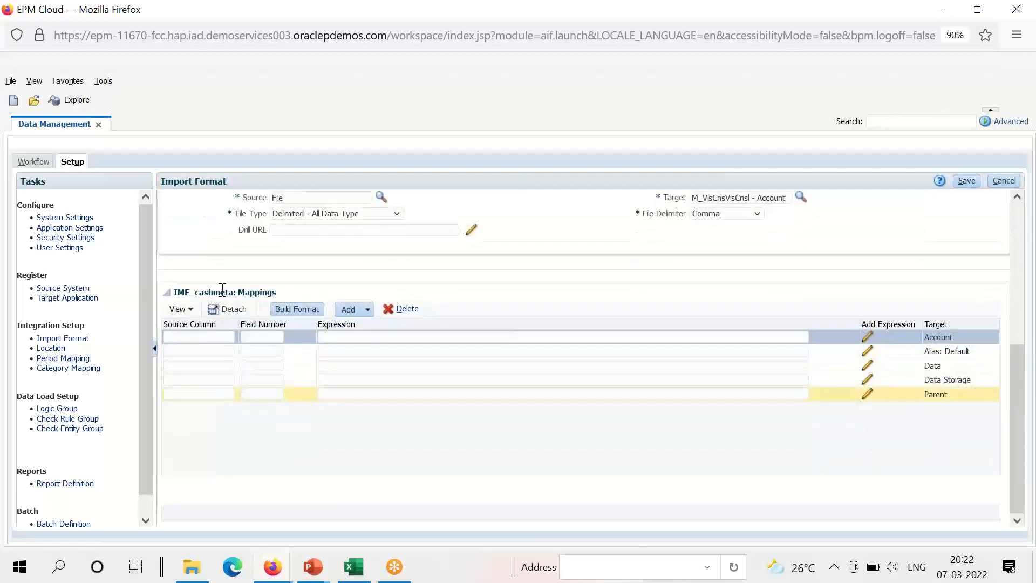
click(187, 336)
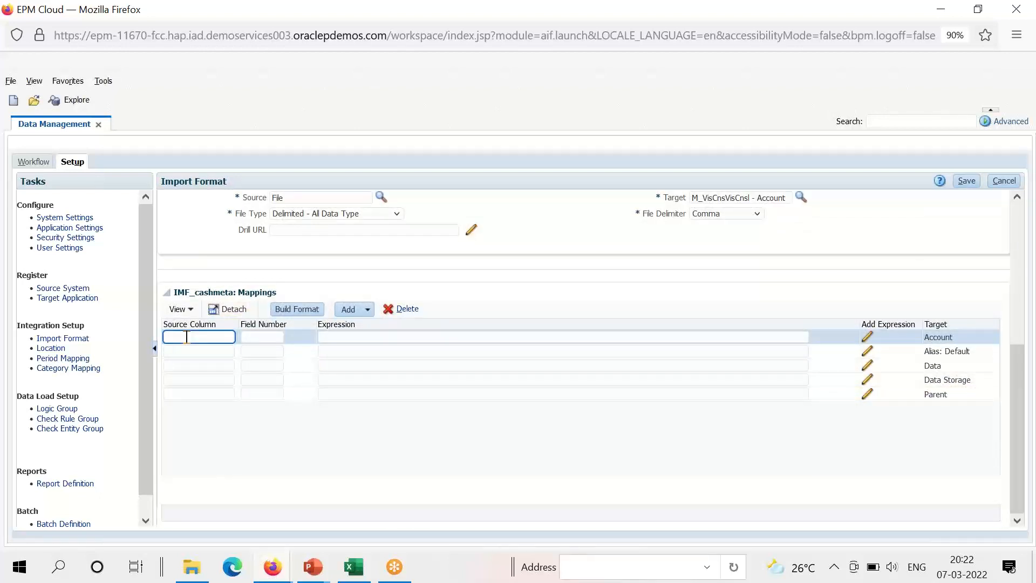
text(Account)
key(Tab)
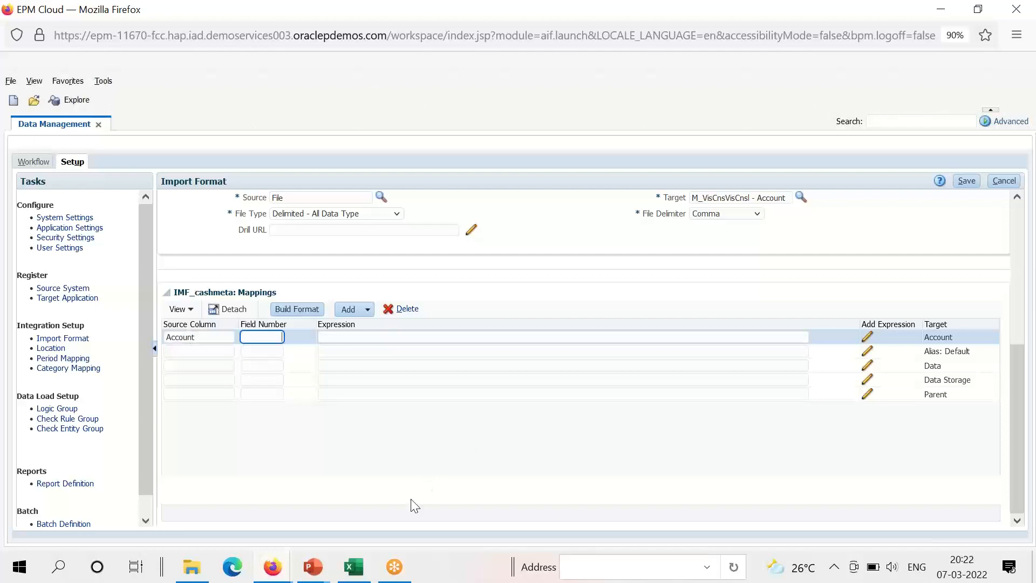
key(alt+Tab)
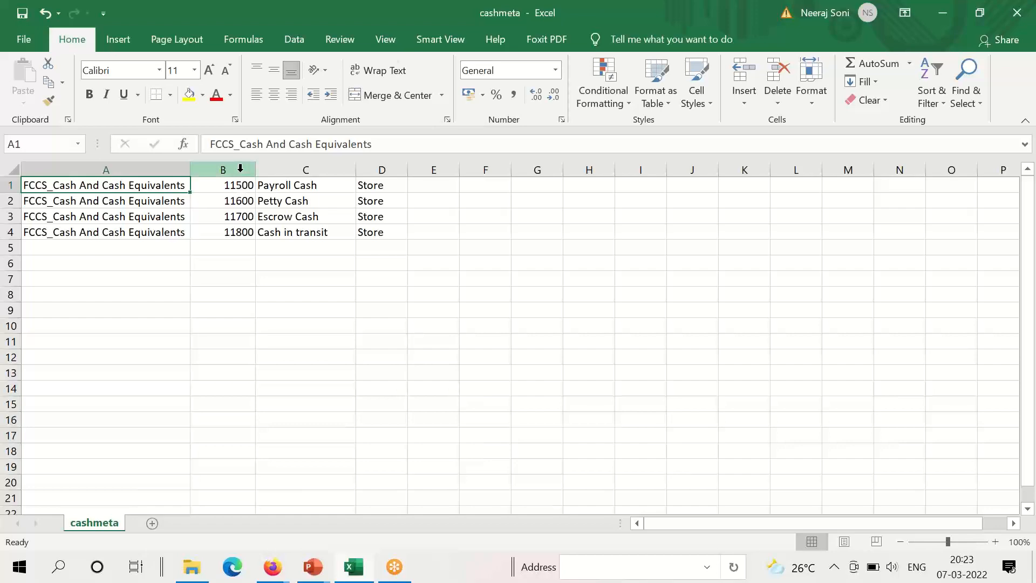
key(alt+Tab)
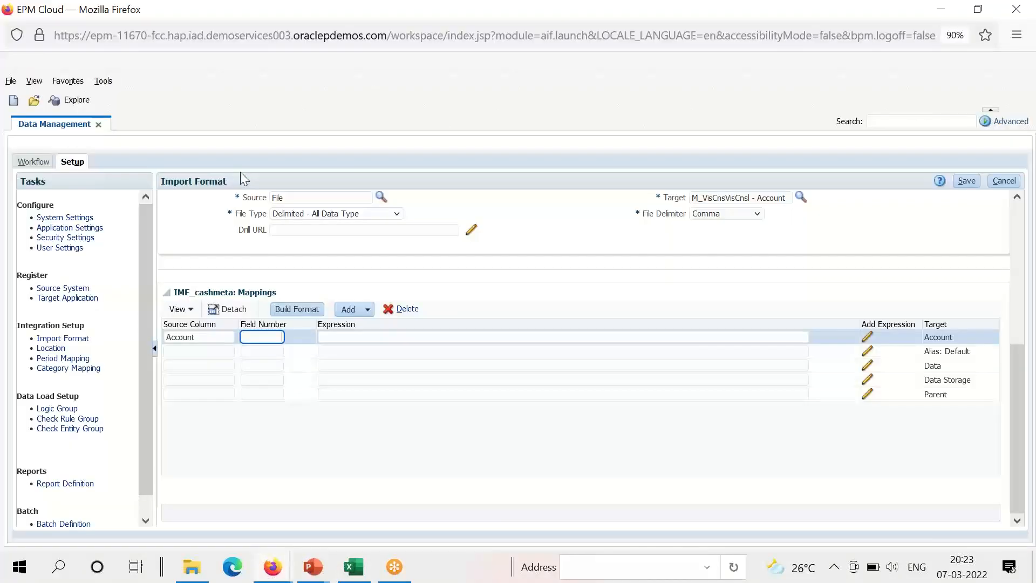
text(2)
Map the Alias: Default target to source column Alias:Default with field number 3, checking the column position in the cashmeta Excel workbook
click(195, 350)
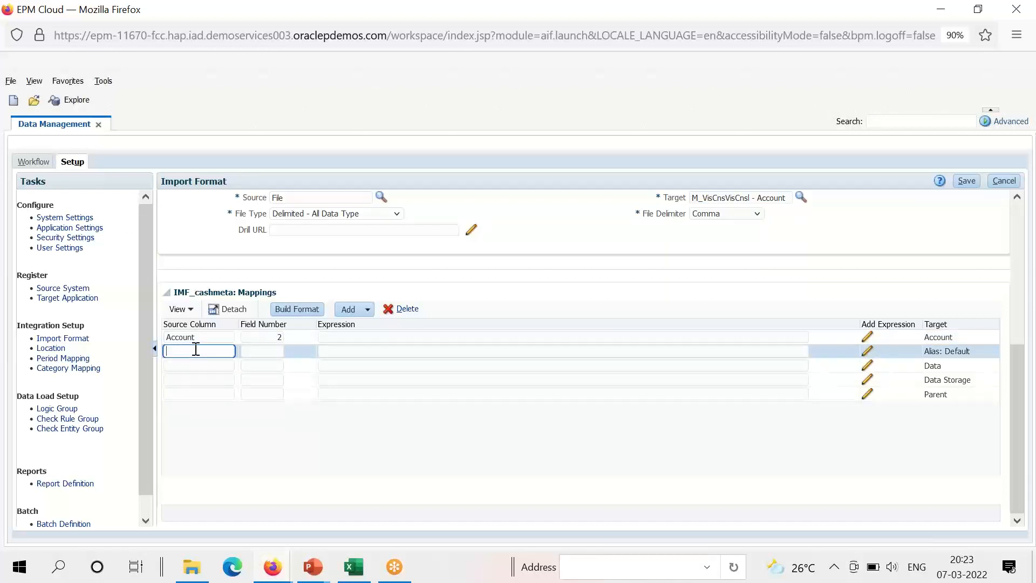
text(Alias:Default)
key(Tab)
key(alt+Tab)
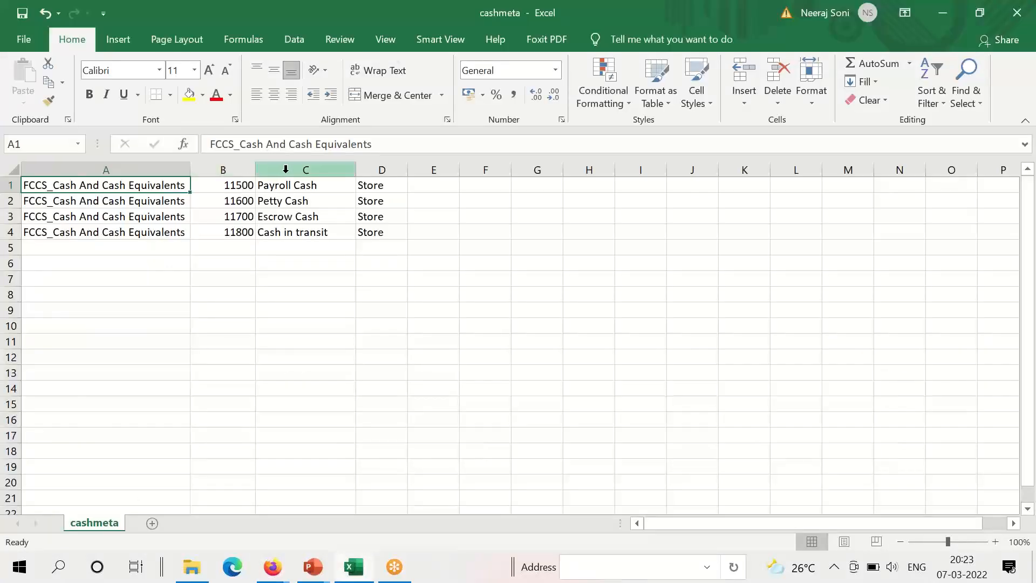
key(alt+Tab)
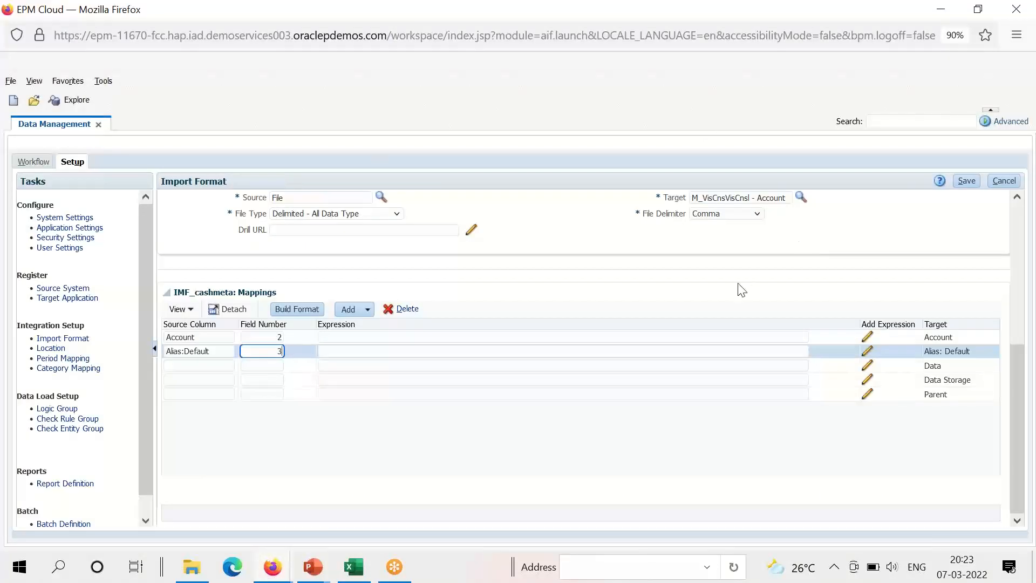
Save the import format, then map the Data Storage target to source column Data Storage with field number 4, checking the cashmeta workbook's column order
click(956, 180)
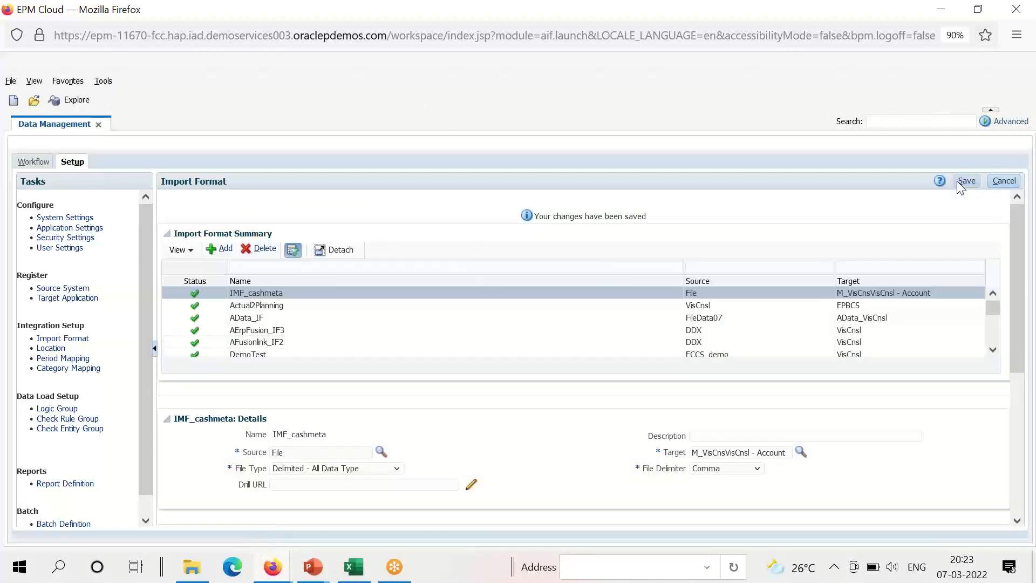
drag(1018, 298, 1017, 439)
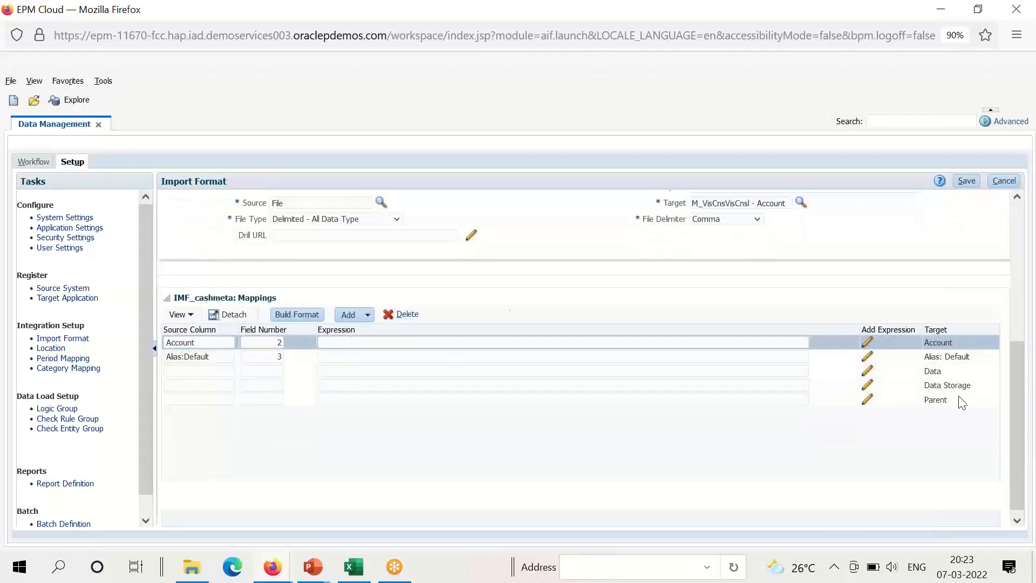
click(221, 369)
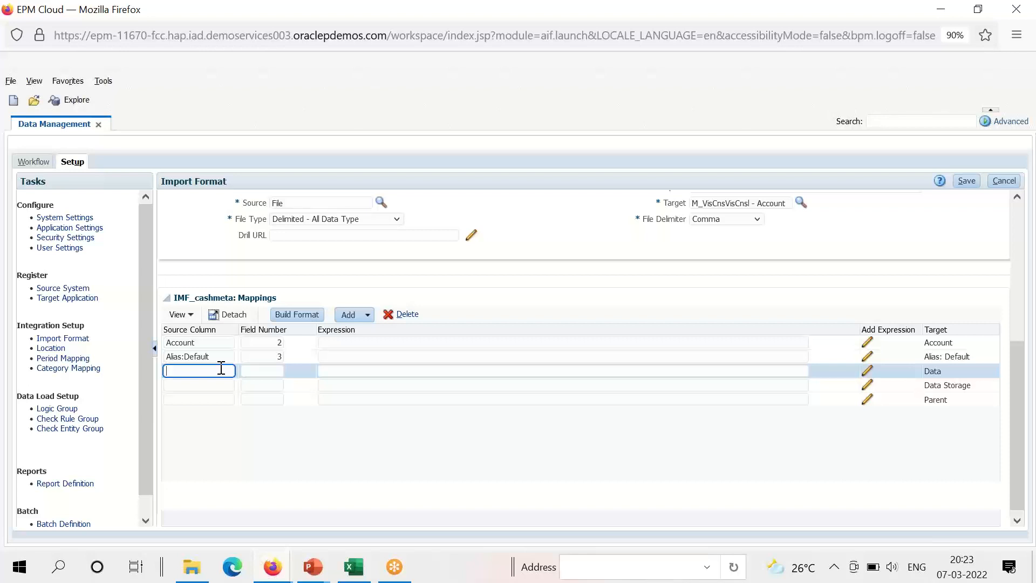
click(215, 381)
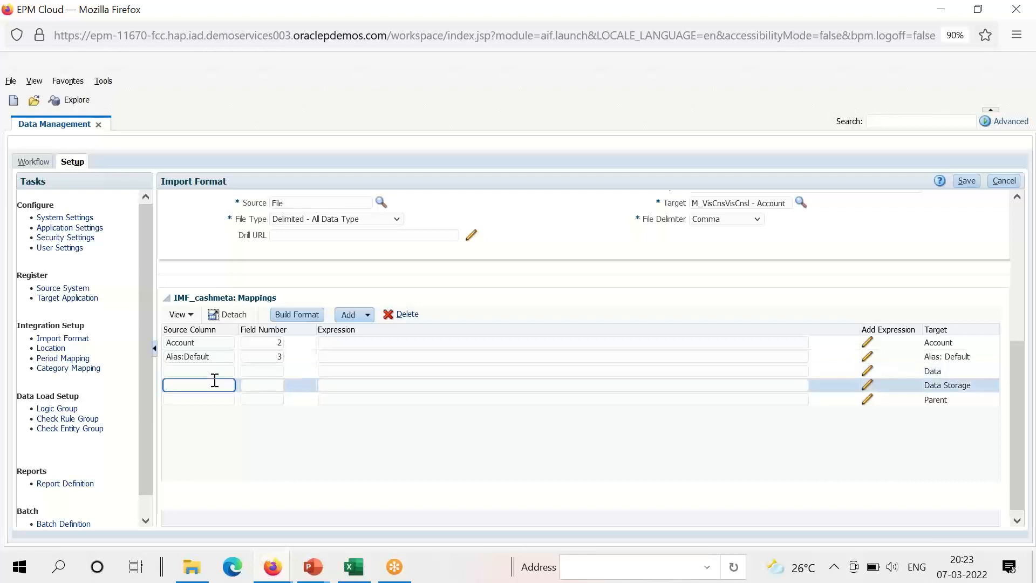
text(Data Storage)
key(Tab)
key(alt+Tab)
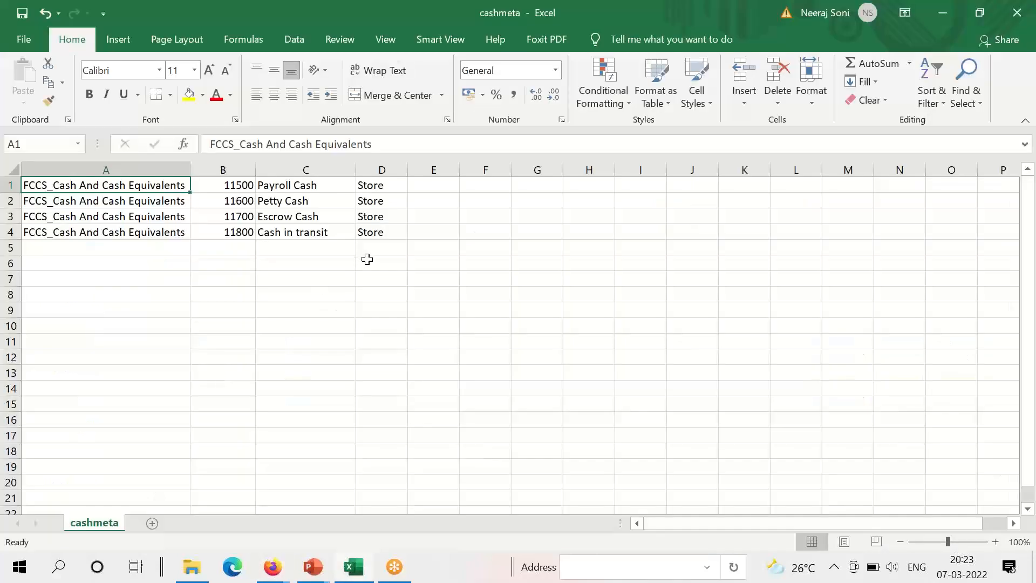
key(alt+Tab)
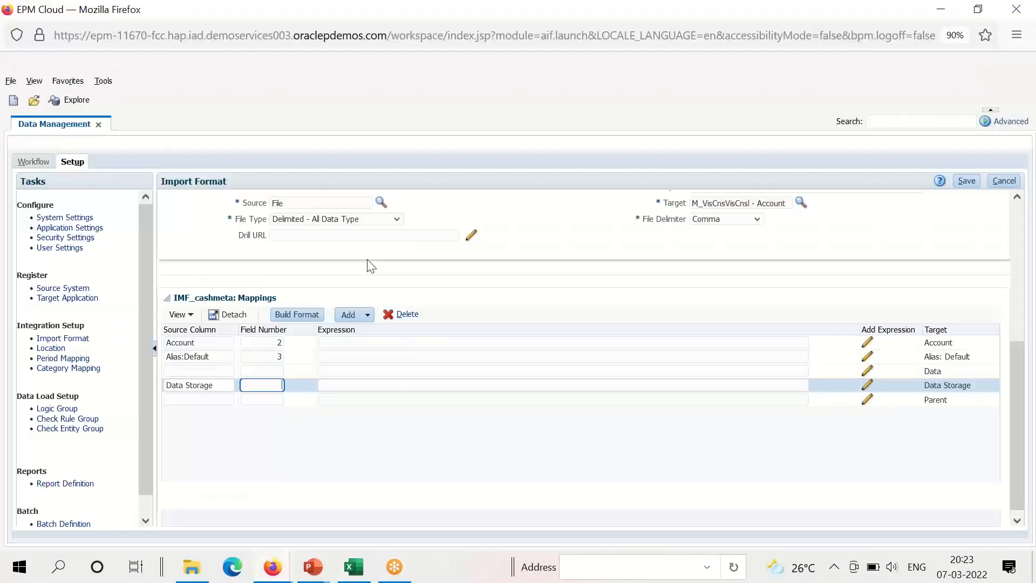
text(4)
Map the Parent target to source column Parent with field number 1, checking the cashmeta workbook, and save the import format
click(212, 400)
text(Pare)
key(Tab)
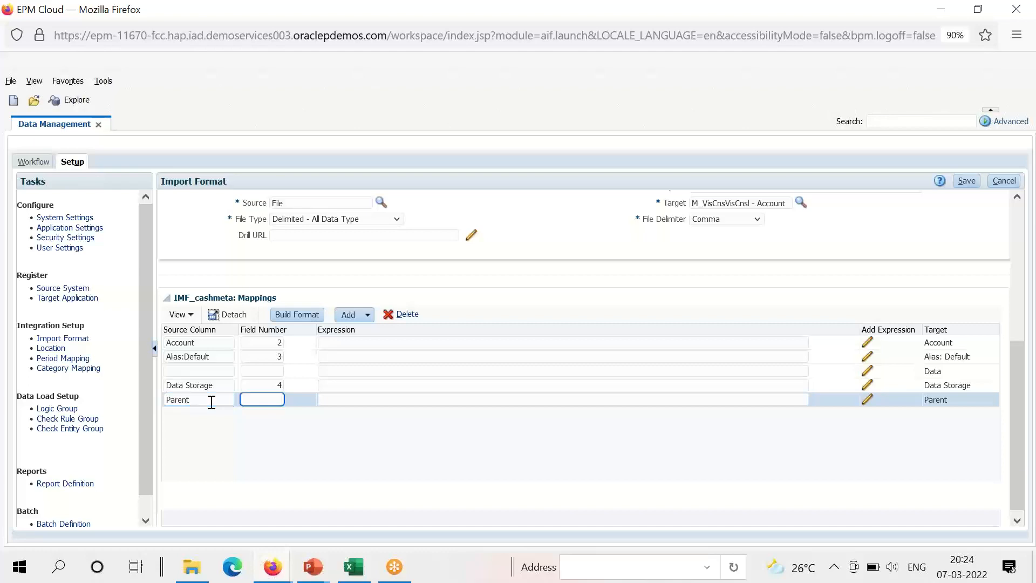
key(alt+Tab)
key(alt+Tab)
click(960, 182)
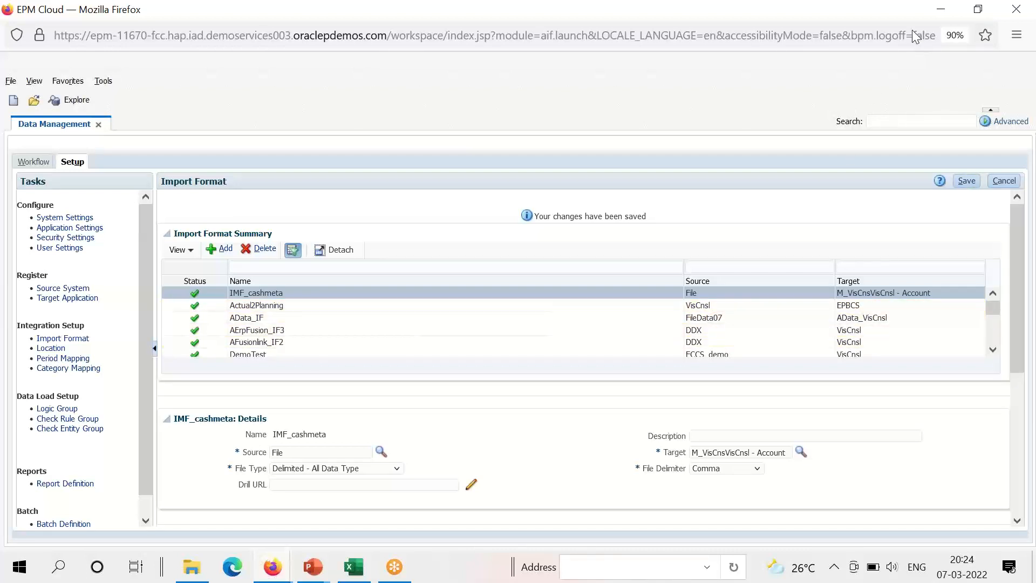
click(946, 112)
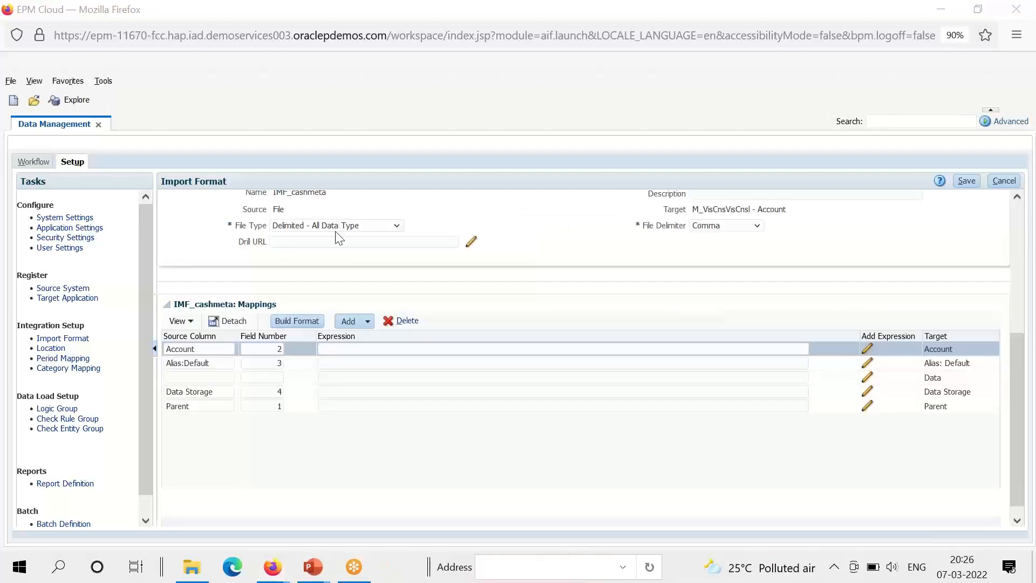
Add a new location in the integration setup and name it LOC_cashmeta
click(61, 351)
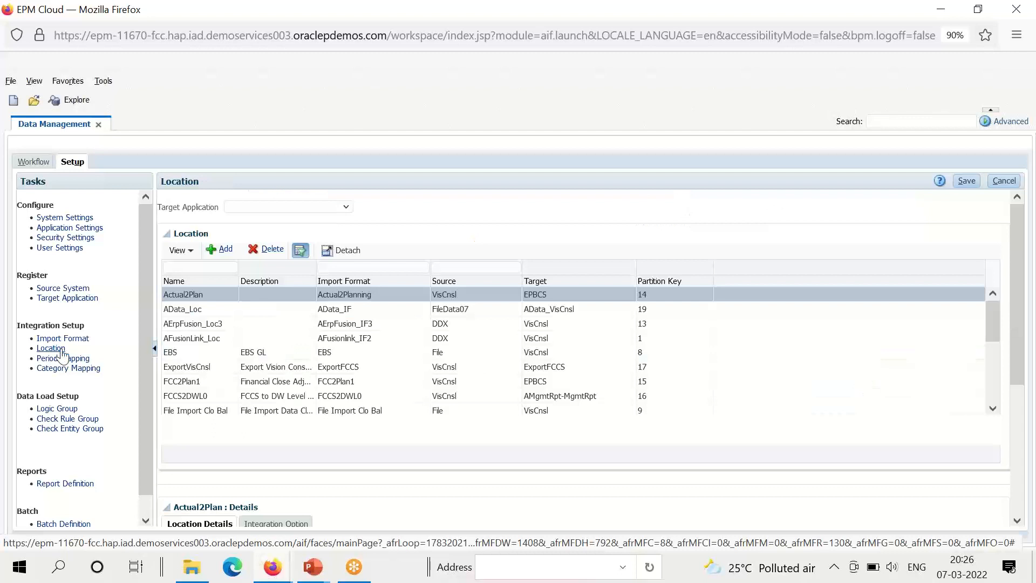
click(226, 252)
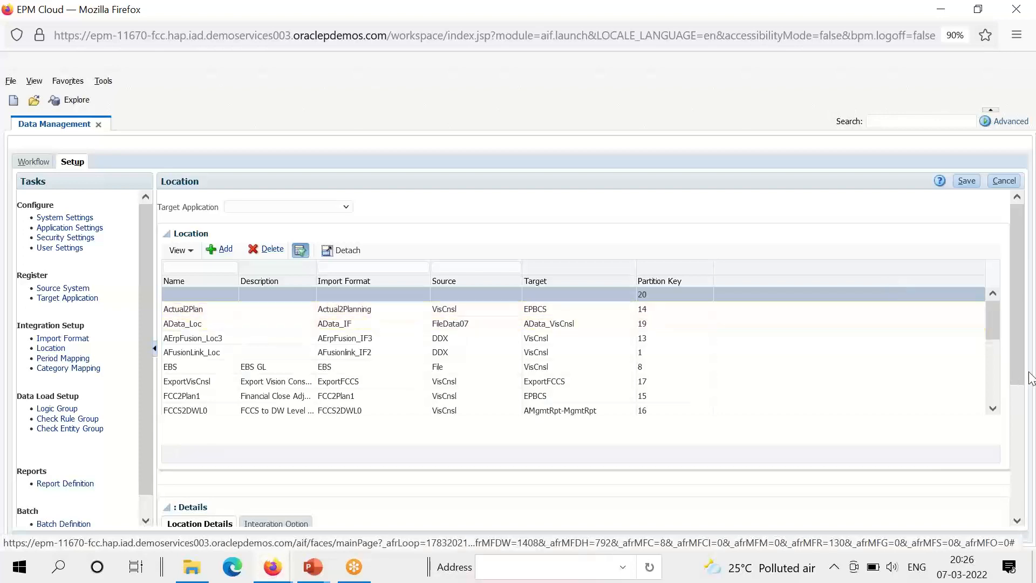
drag(1021, 388, 1026, 497)
click(328, 341)
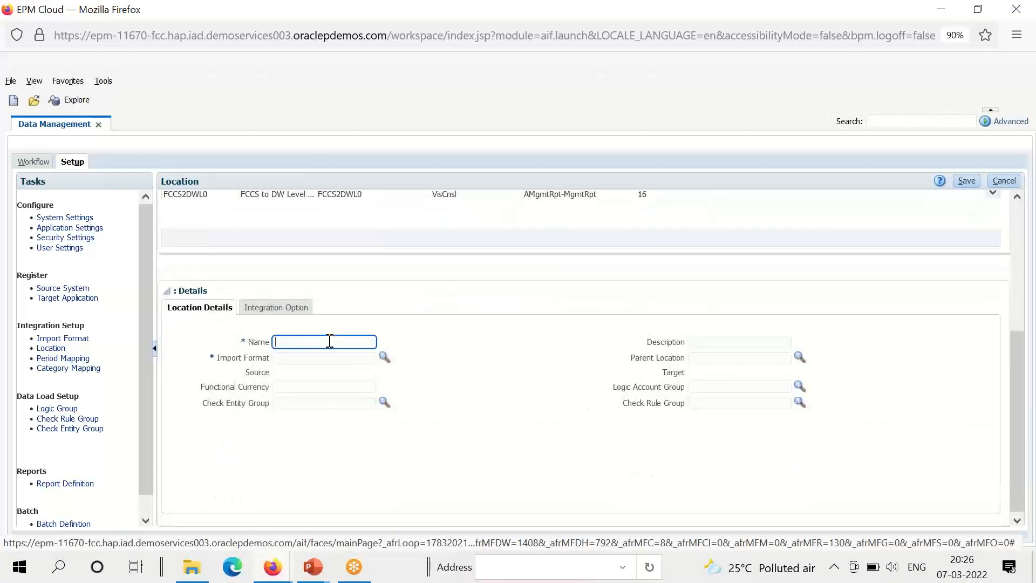
text(LOCS)
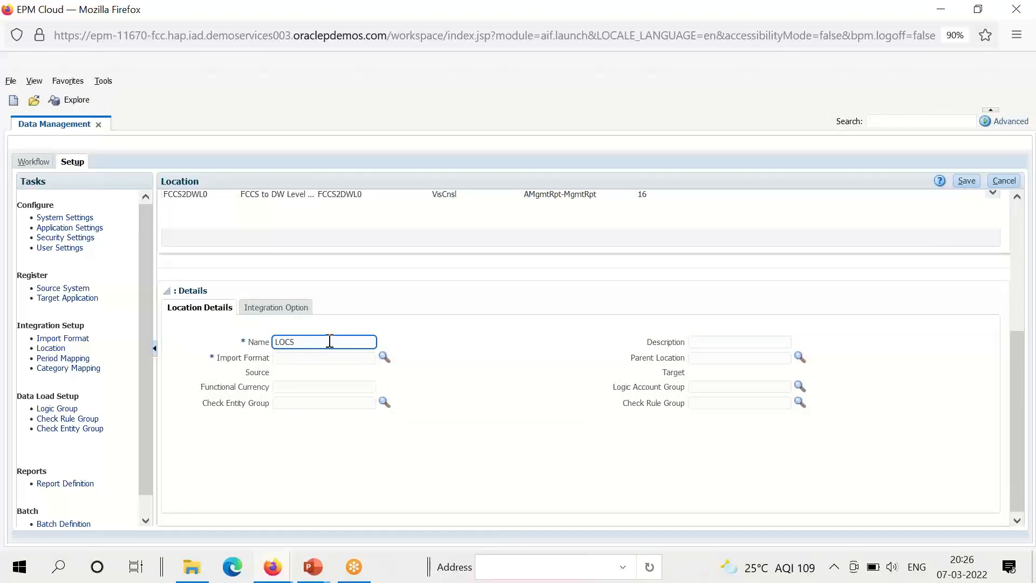
key(BackSpace)
text(_cashet)
key(BackSpace)
text(ta)
Assign the IMF_cashmeta import format to the LOC_cashmeta location and save the location
click(320, 359)
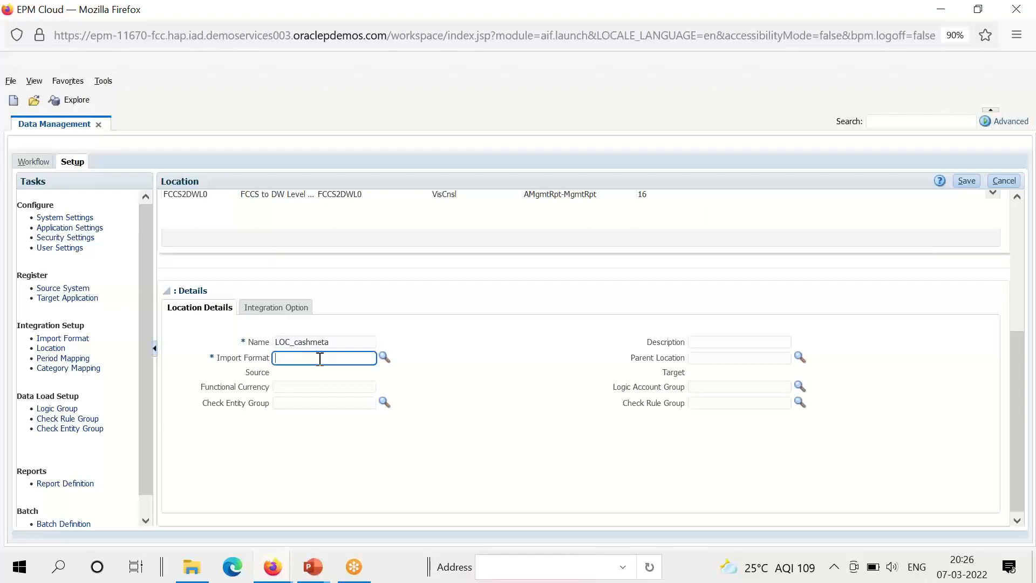
click(386, 359)
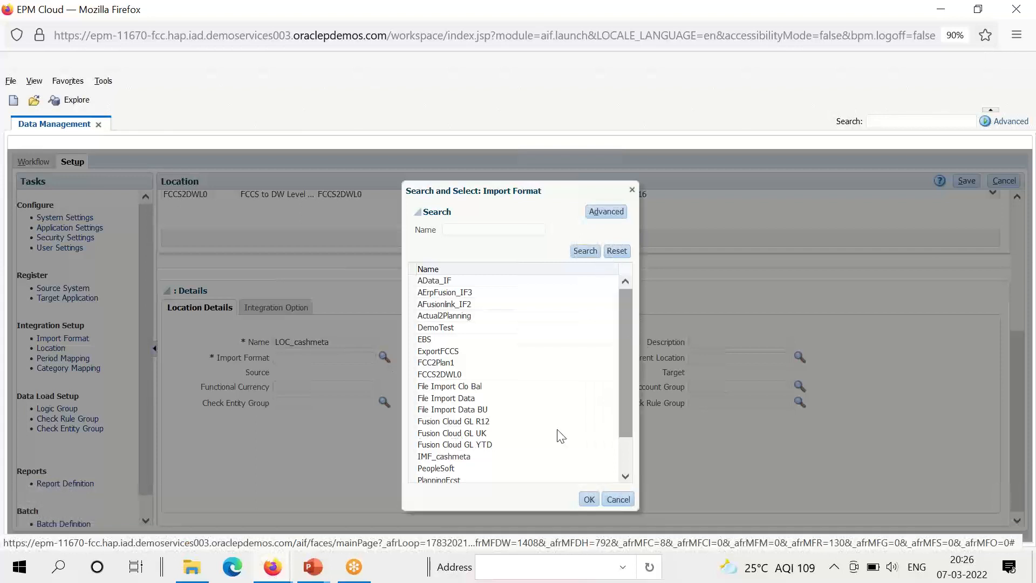
click(549, 460)
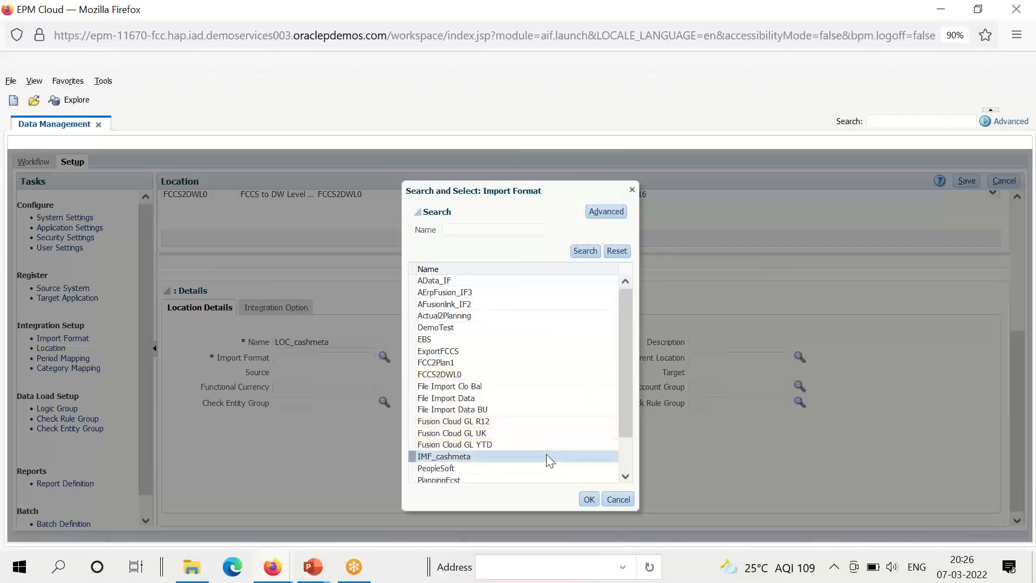
click(589, 499)
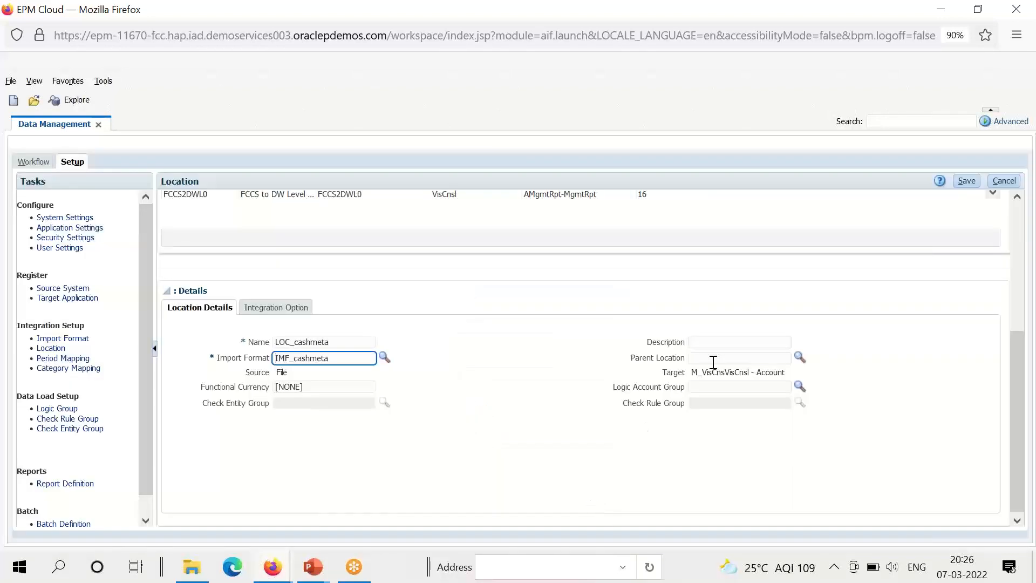
click(974, 181)
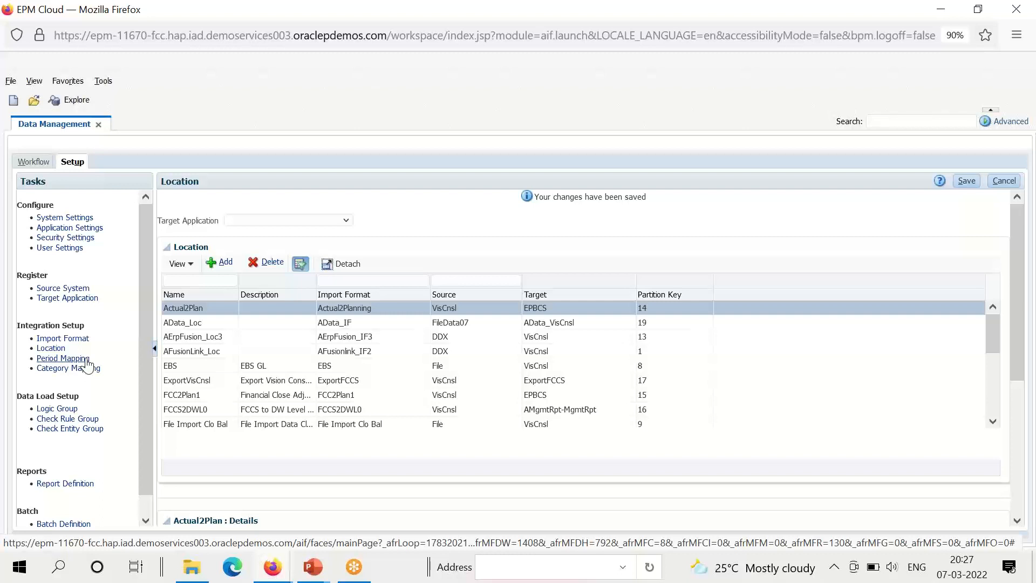
Open Data Load Mapping in the workflow and choose LOC_cashmeta as the point of view's location
click(34, 165)
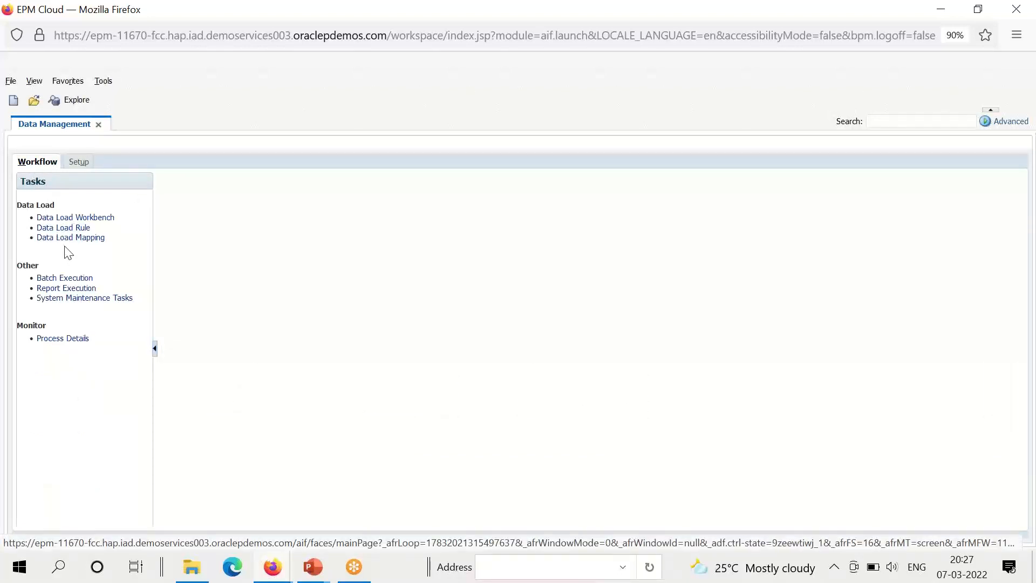
click(64, 240)
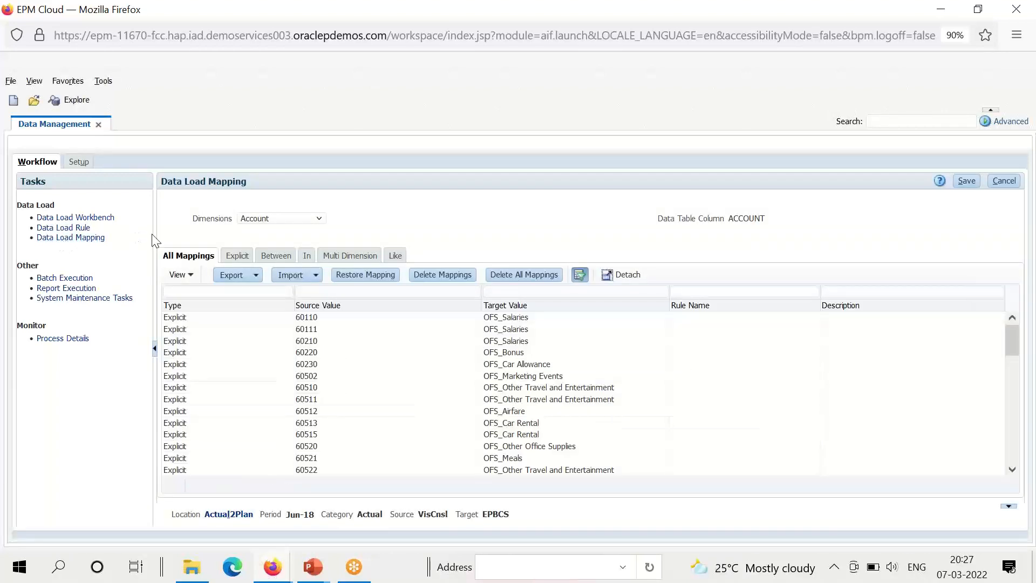
click(239, 515)
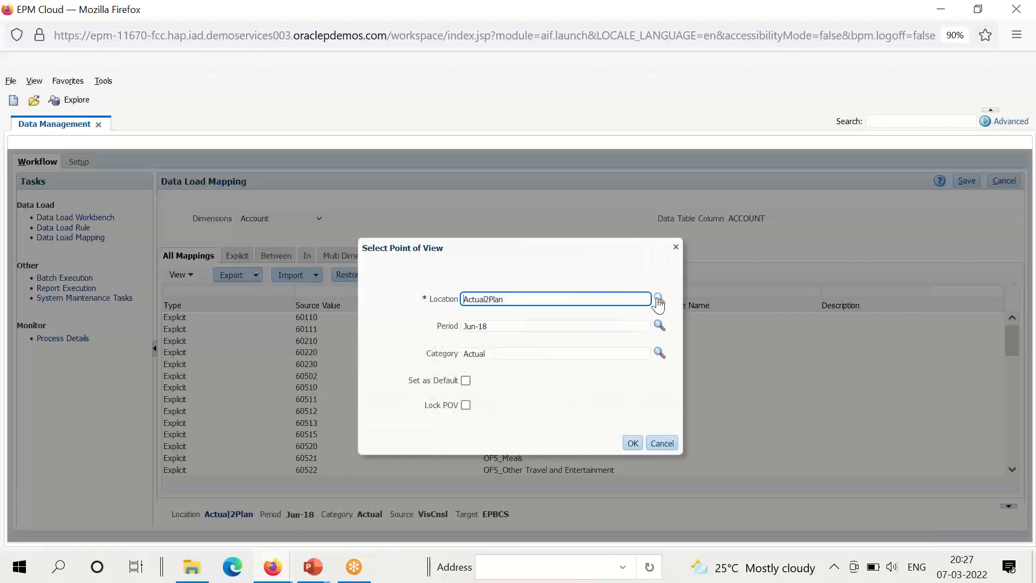
click(659, 300)
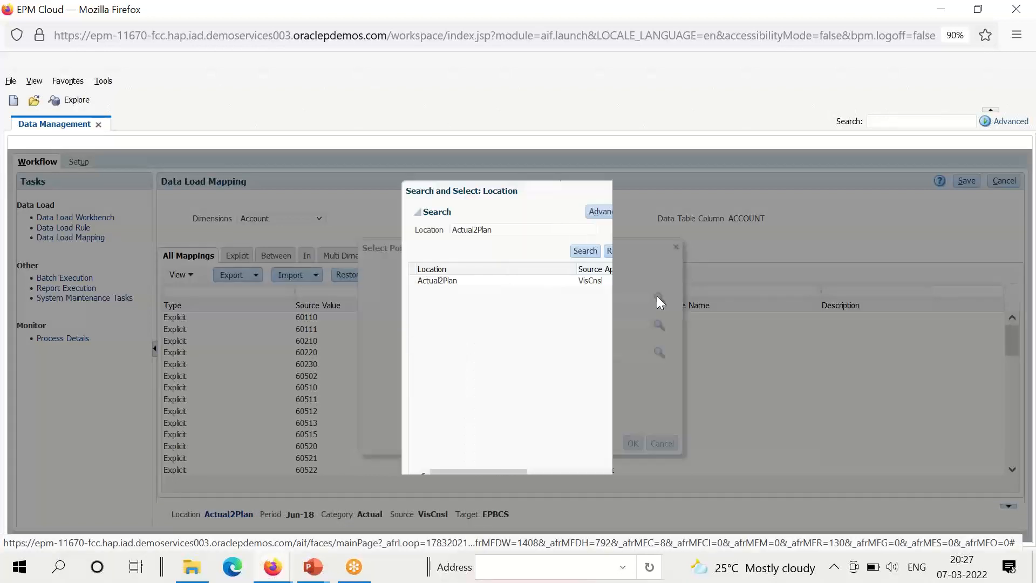
click(616, 251)
click(583, 251)
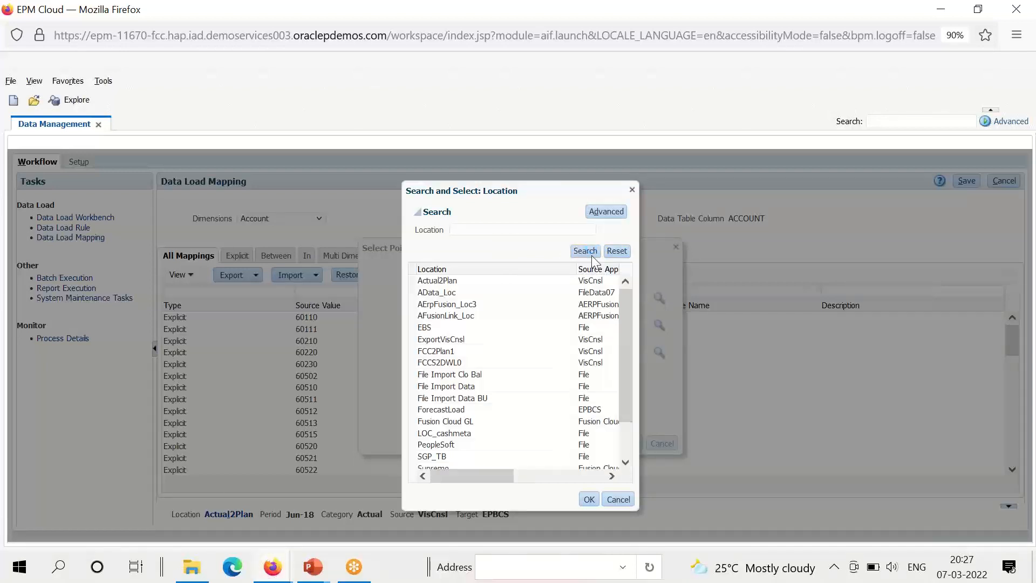
click(574, 435)
click(590, 499)
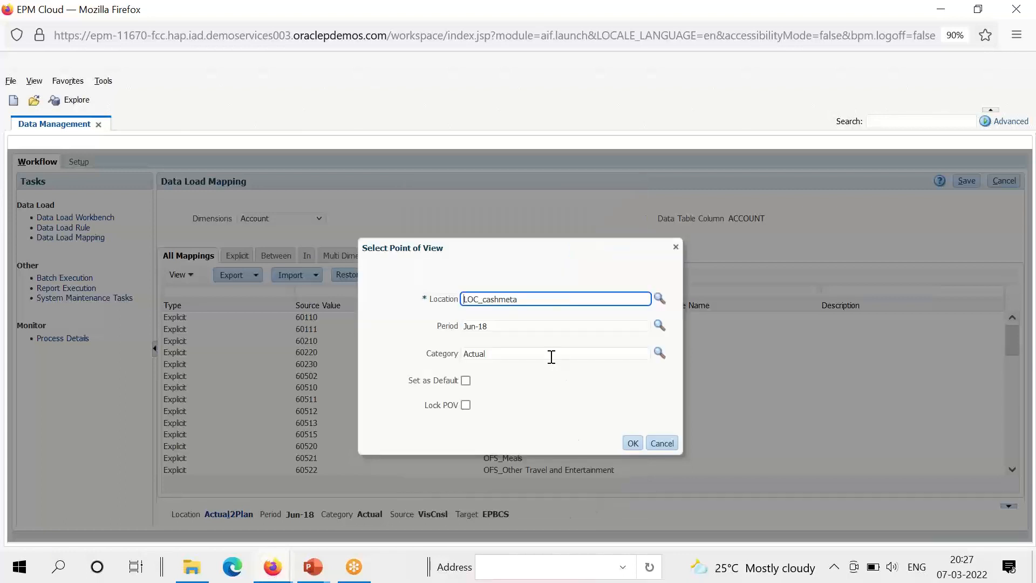
Set the point of view's period to Jan-15 and apply the point of view
click(467, 325)
text(an)
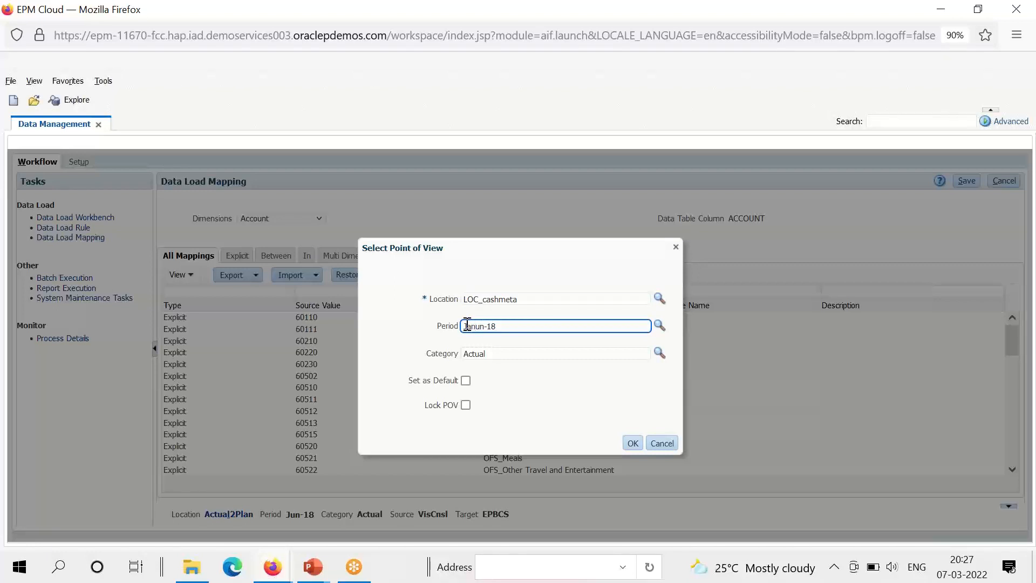
key(Delete)
key(Delete)
text(5)
key(Delete)
click(634, 444)
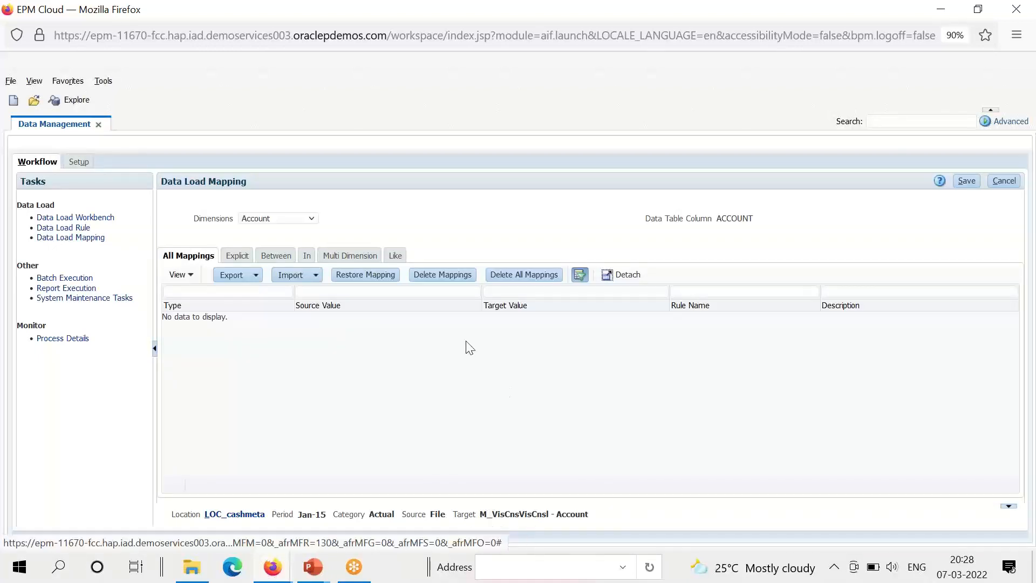
Add a Like mapping for the Account dimension with source value * and target value *
click(395, 256)
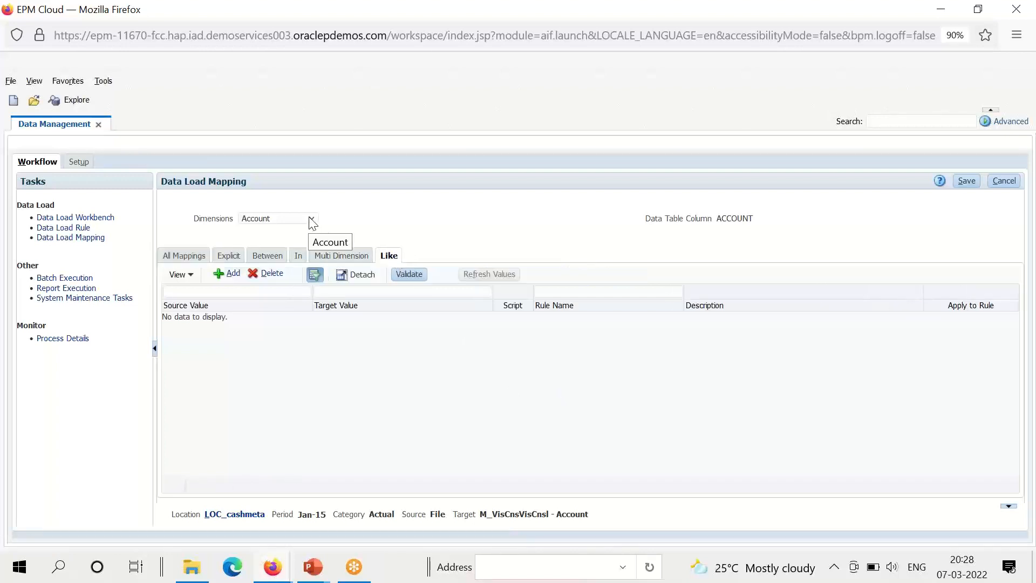
click(228, 273)
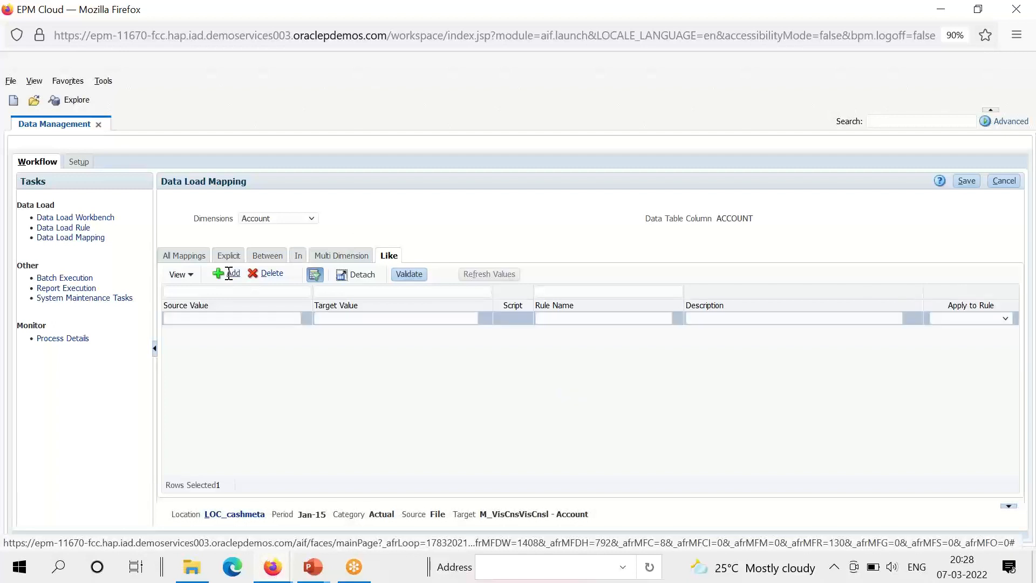
click(214, 319)
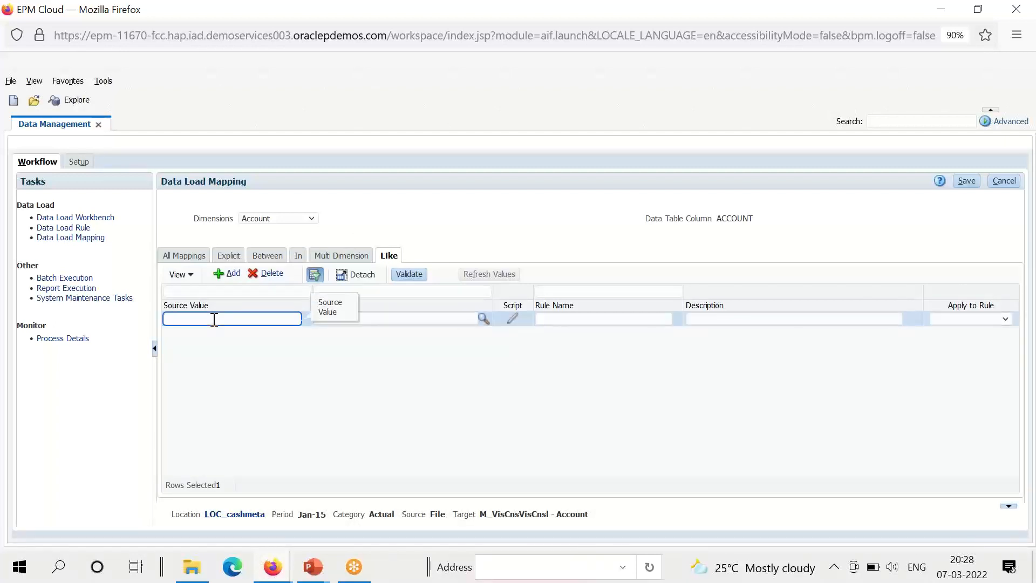
text(*)
key(Tab)
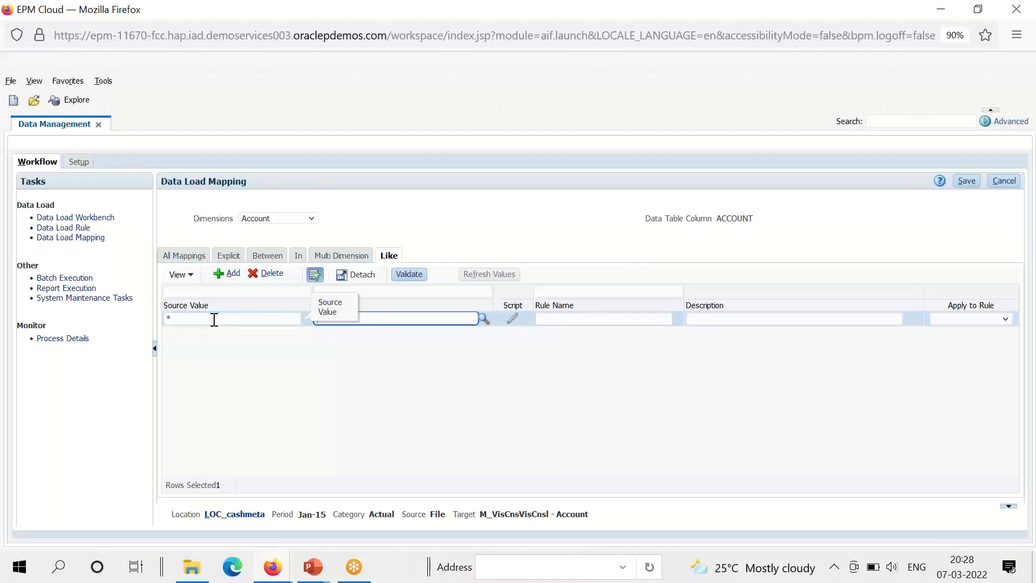
text(*)
key(Tab)
key(Tab)
key(Tab)
key(Tab)
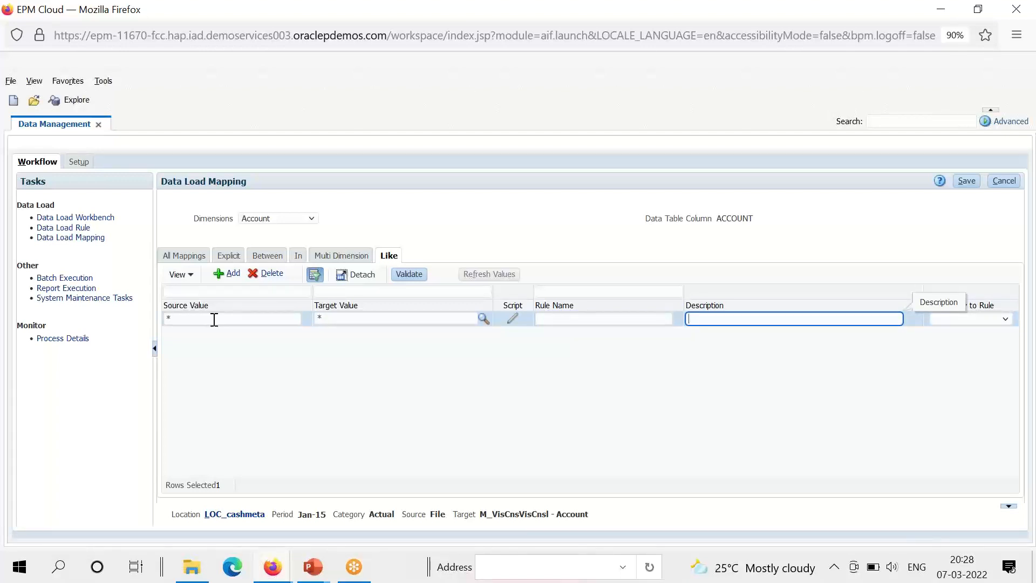
text(a1)
click(966, 181)
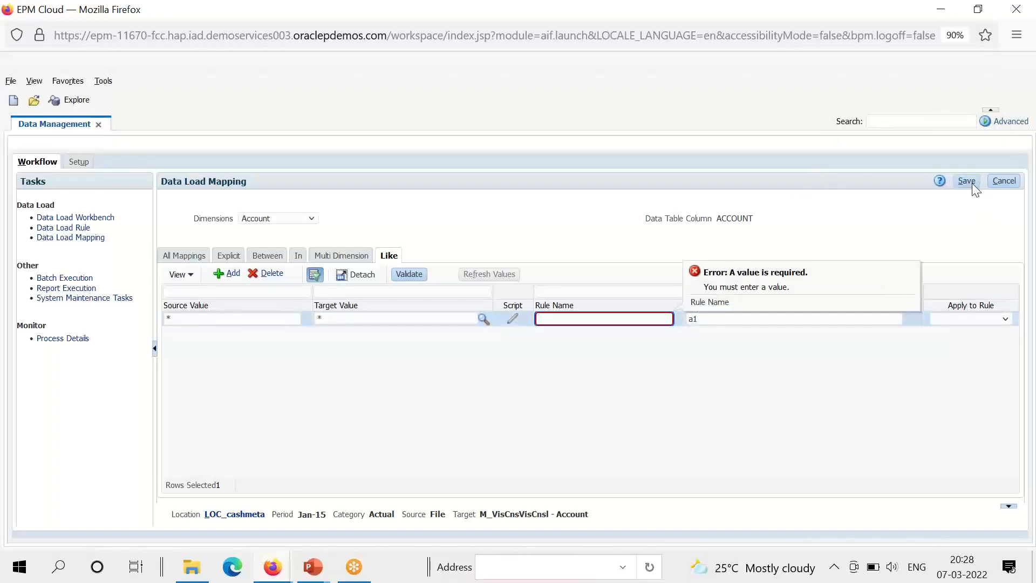
click(724, 320)
key(BackSpace)
key(BackSpace)
Set the Account Like mapping's rule name to a1 and save the mapping
click(641, 317)
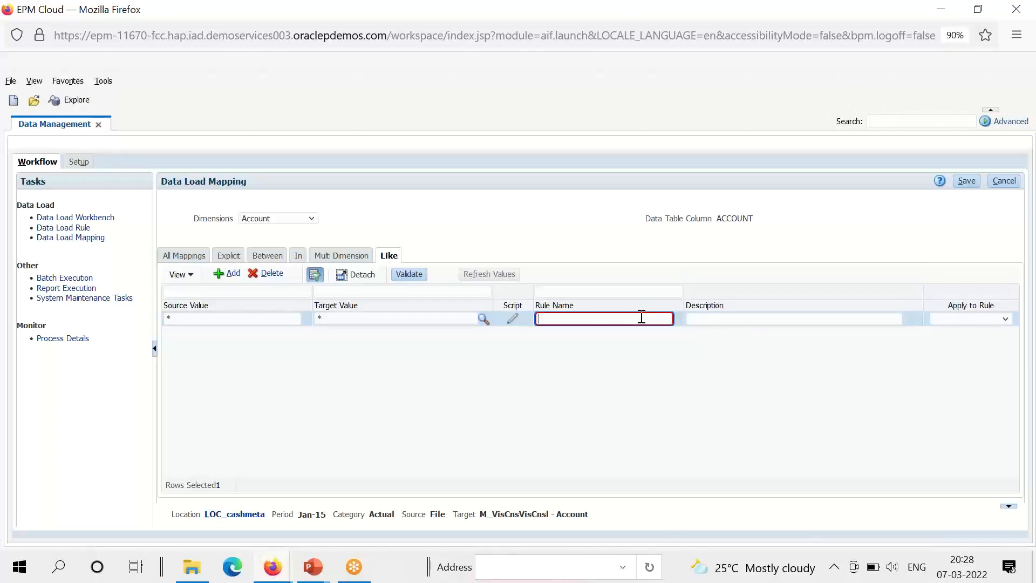
text(a1)
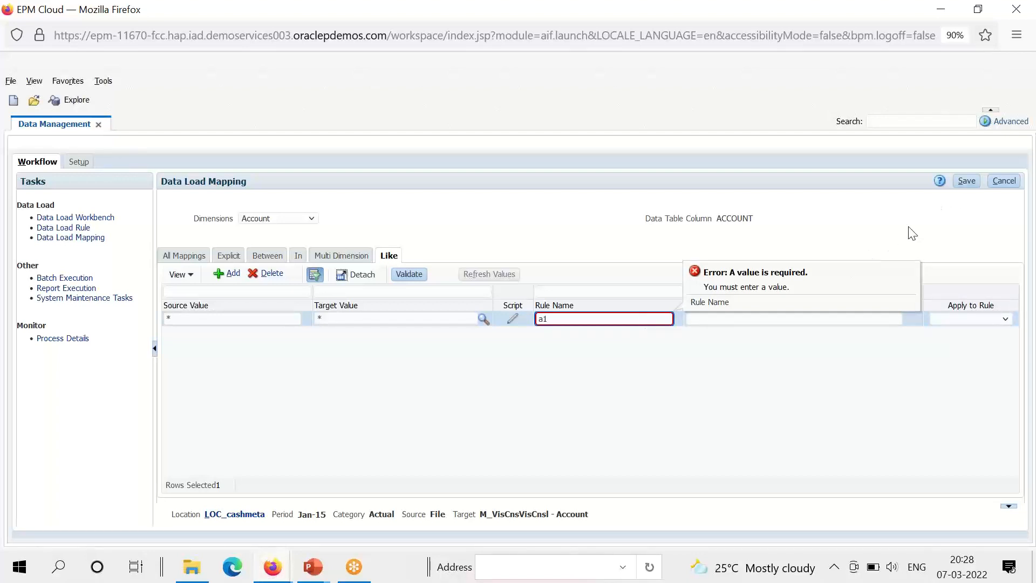
click(975, 180)
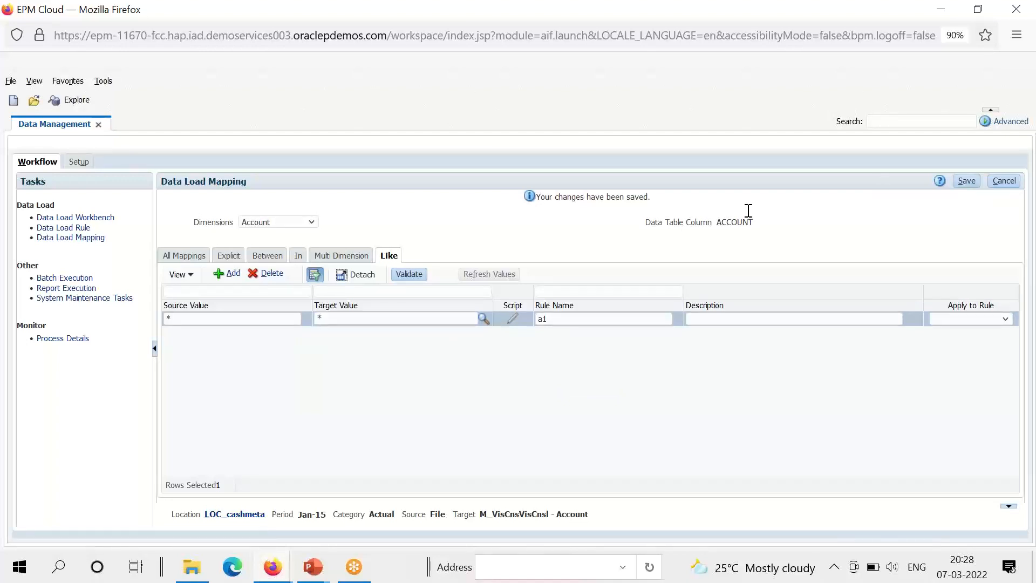
Add a Like mapping for the Alias: Default dimension with source value * and target value *
click(312, 227)
click(294, 262)
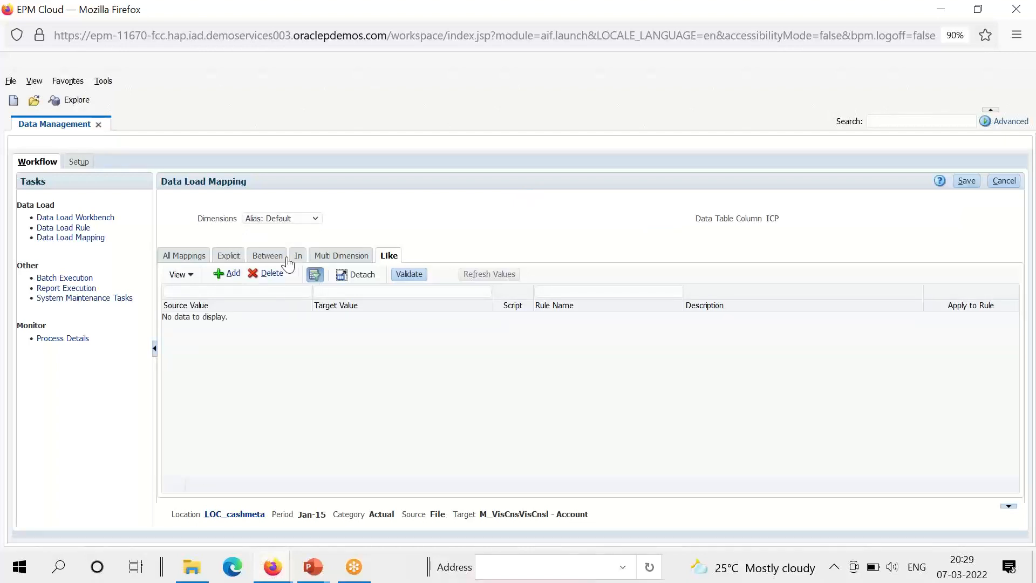
click(233, 275)
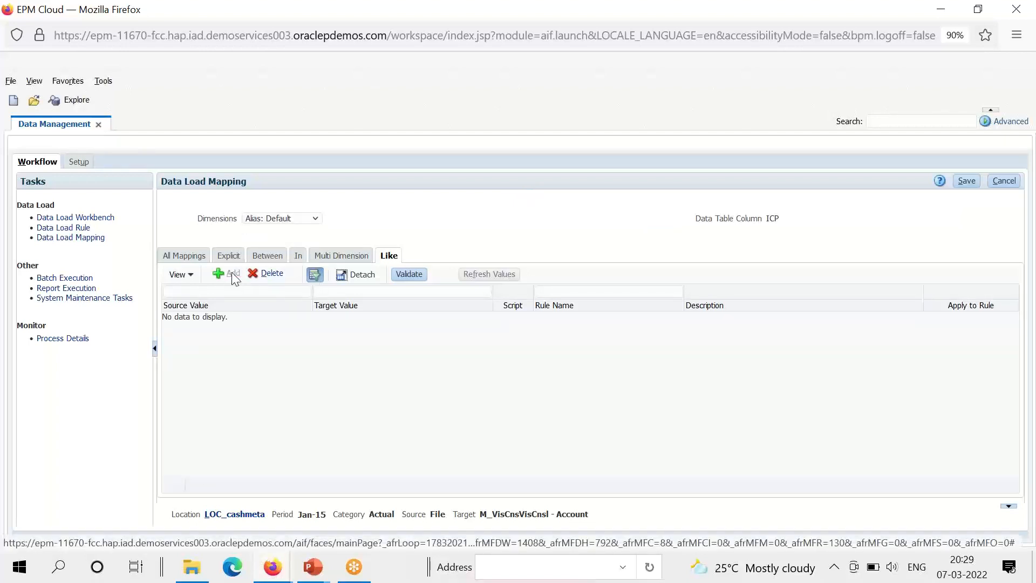
click(215, 318)
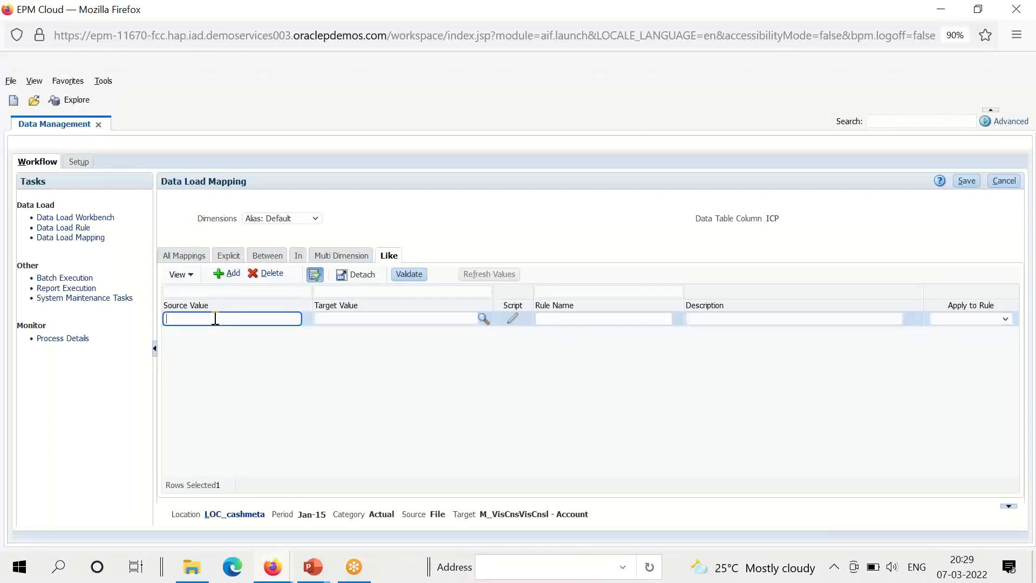
text(*)
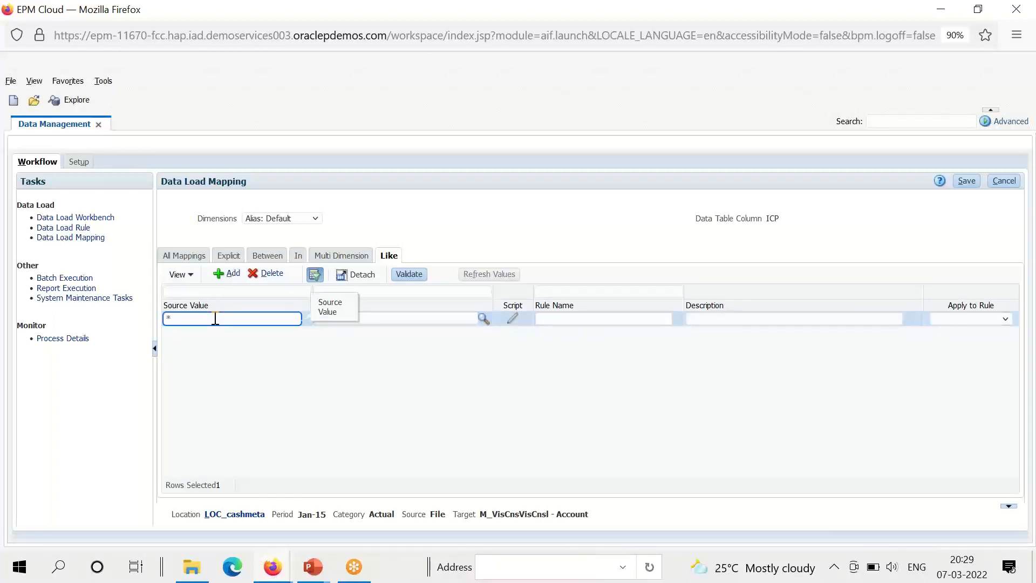
key(Tab)
text(*)
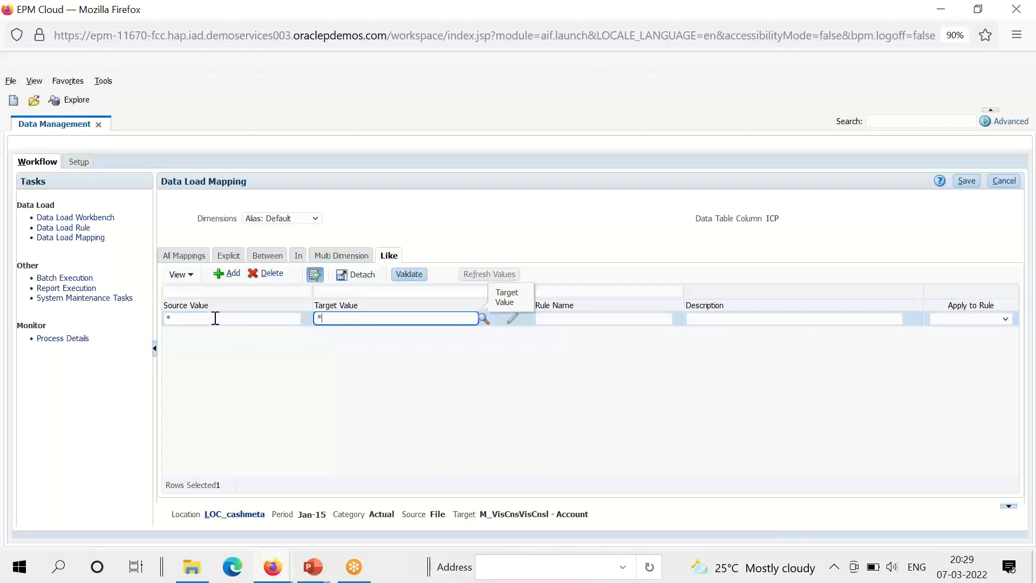
Set the Alias: Default Like mapping's rule name to a2 and save the mapping
key(Tab)
key(Tab)
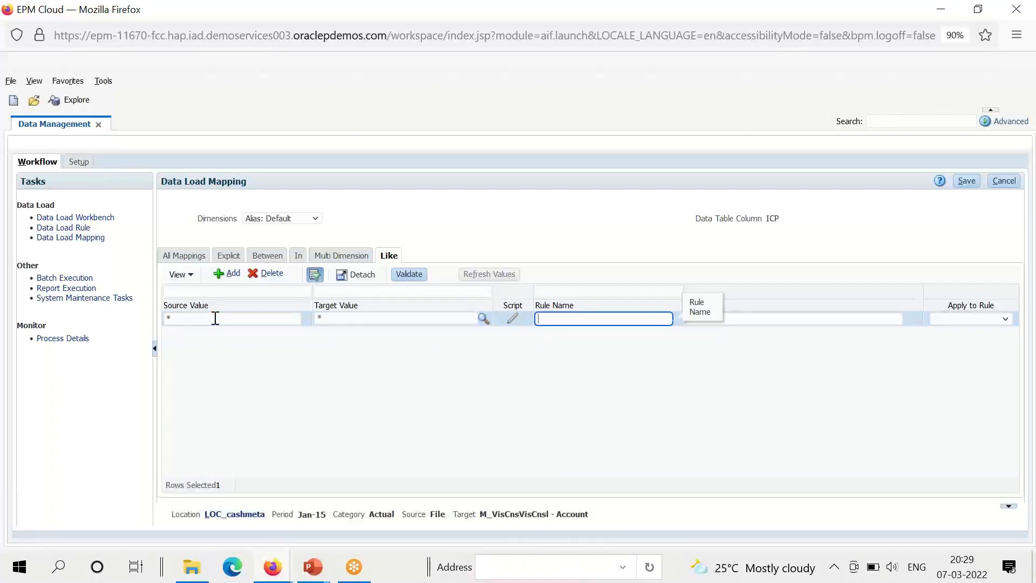
text(a2)
click(965, 182)
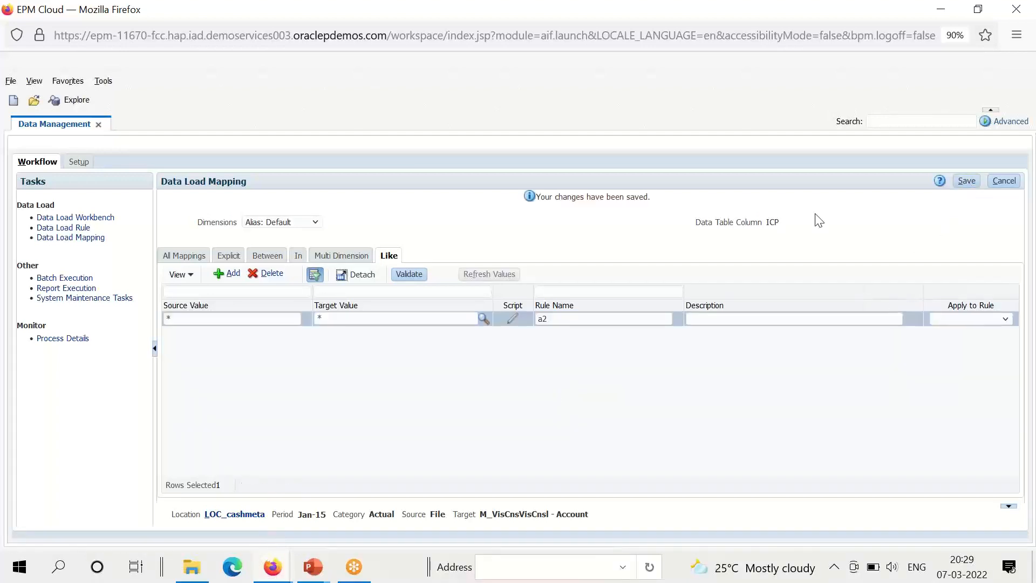
Add a Like mapping for the Data Storage dimension with source value * and target value *
click(316, 222)
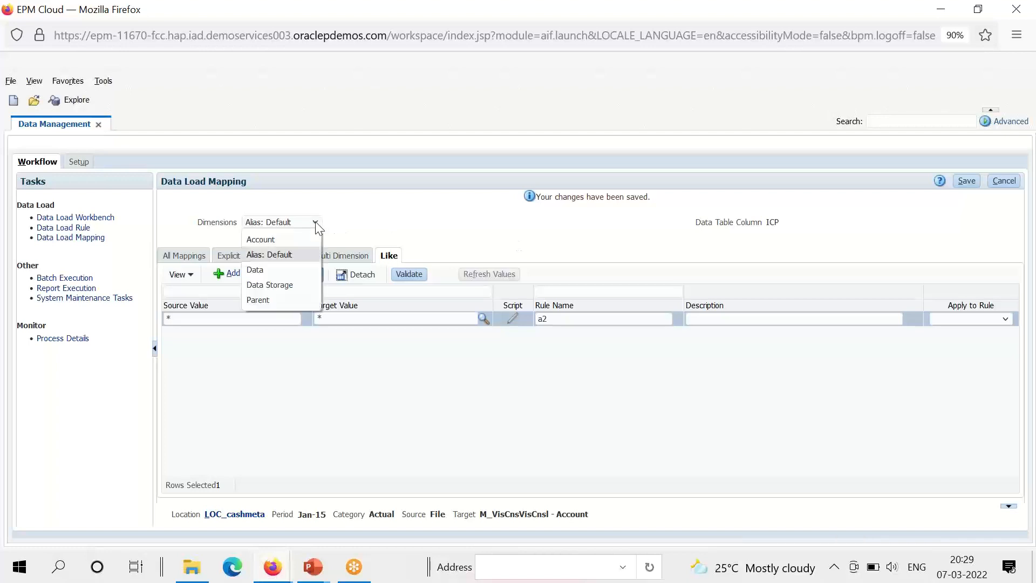
click(285, 285)
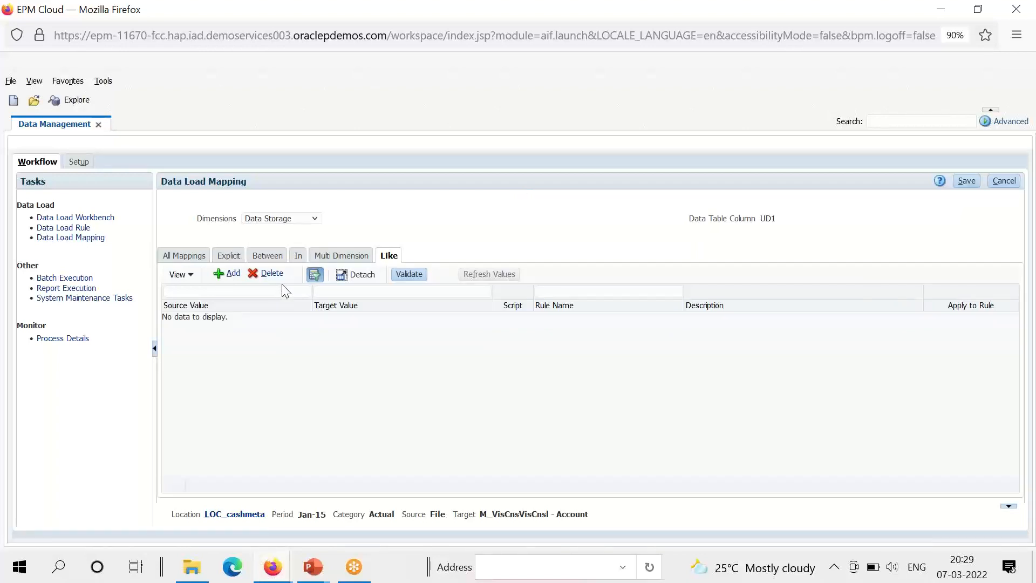
click(234, 276)
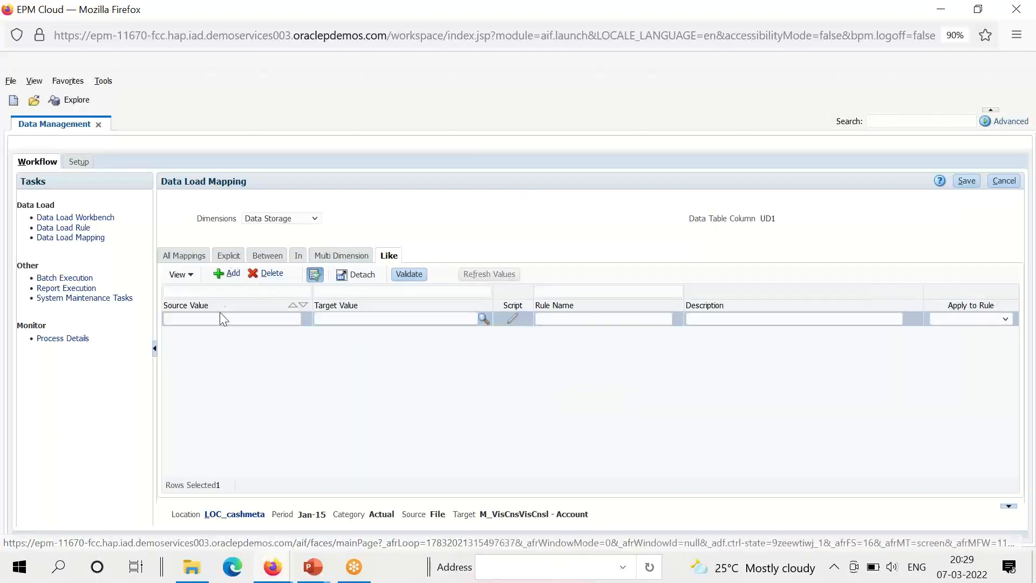
click(220, 317)
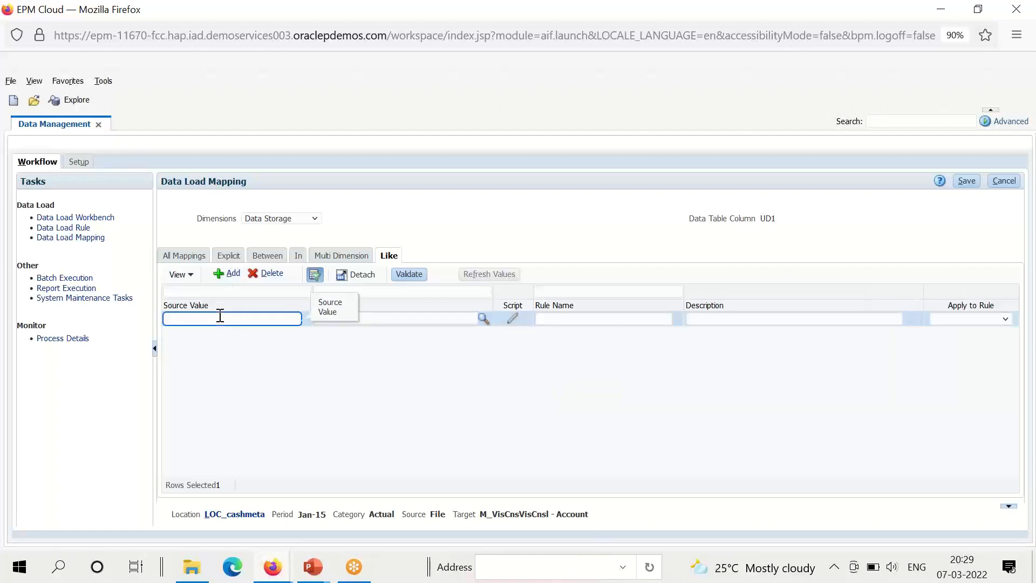
key(Tab)
text(*)
Set the Data Storage Like mapping's rule name to a3 and save the mapping
key(Tab)
key(Tab)
key(Tab)
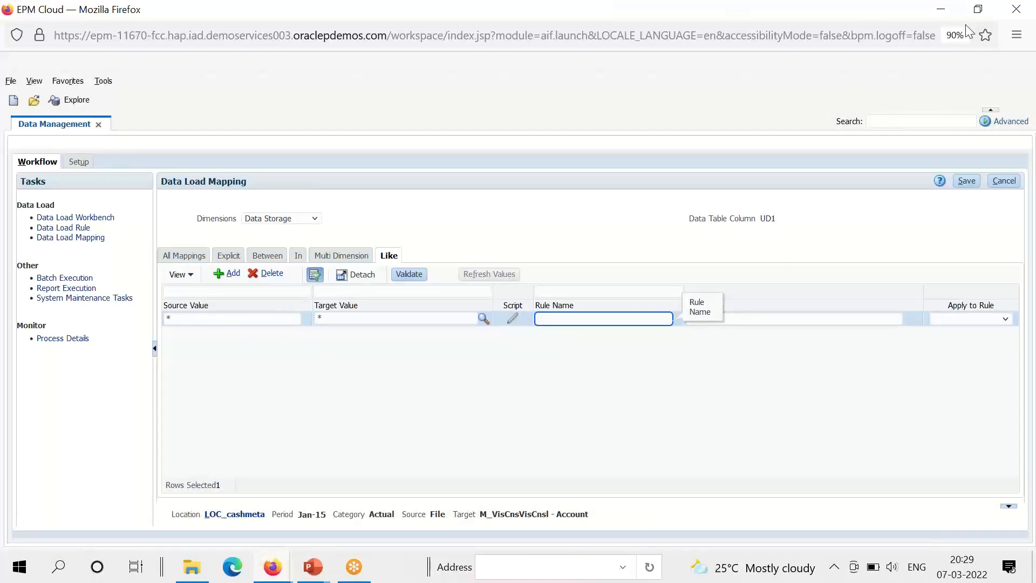
text(a3)
key(Tab)
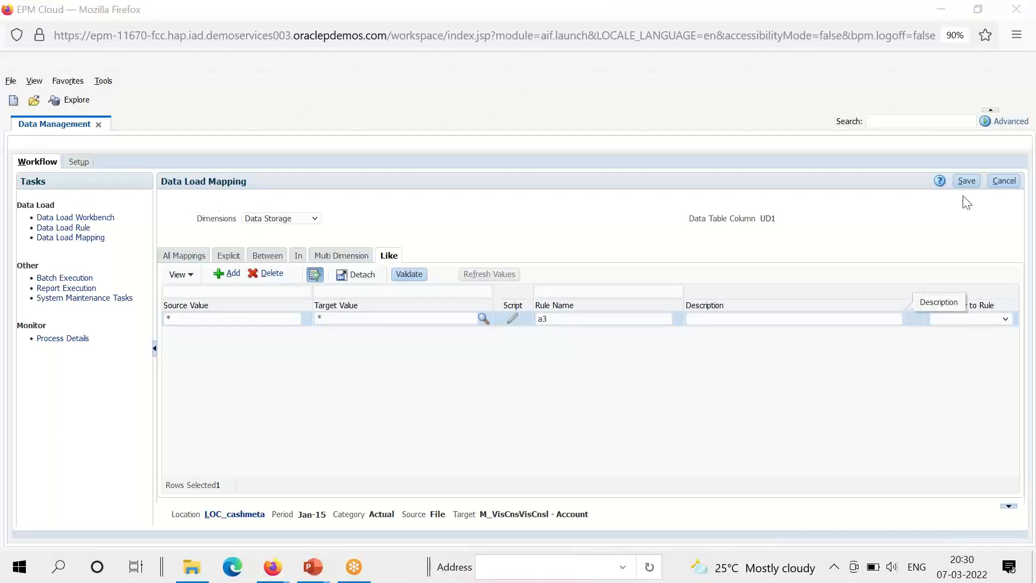
click(966, 181)
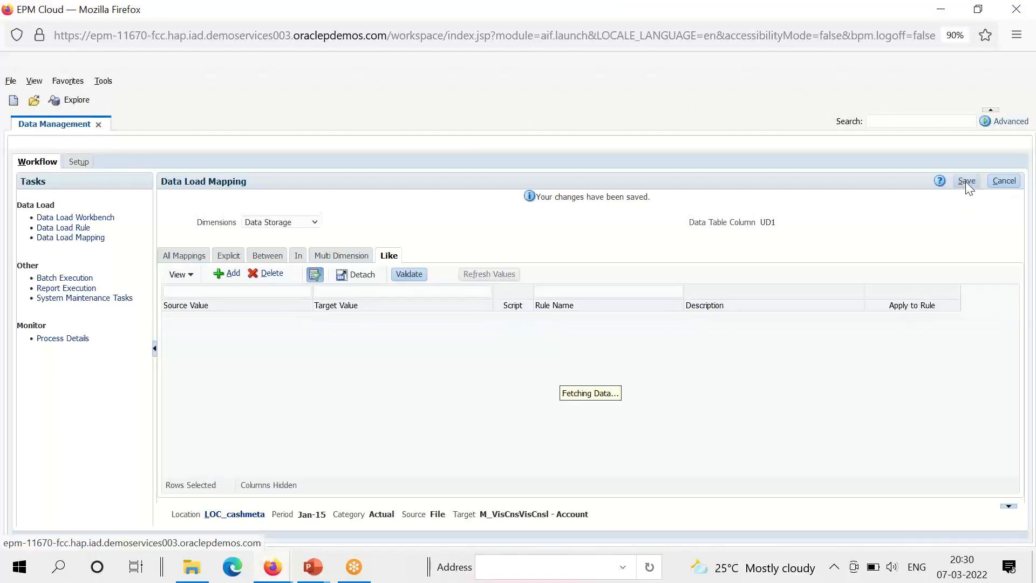
Add a Like mapping for the Parent dimension with source value * and target value *
click(316, 222)
click(292, 300)
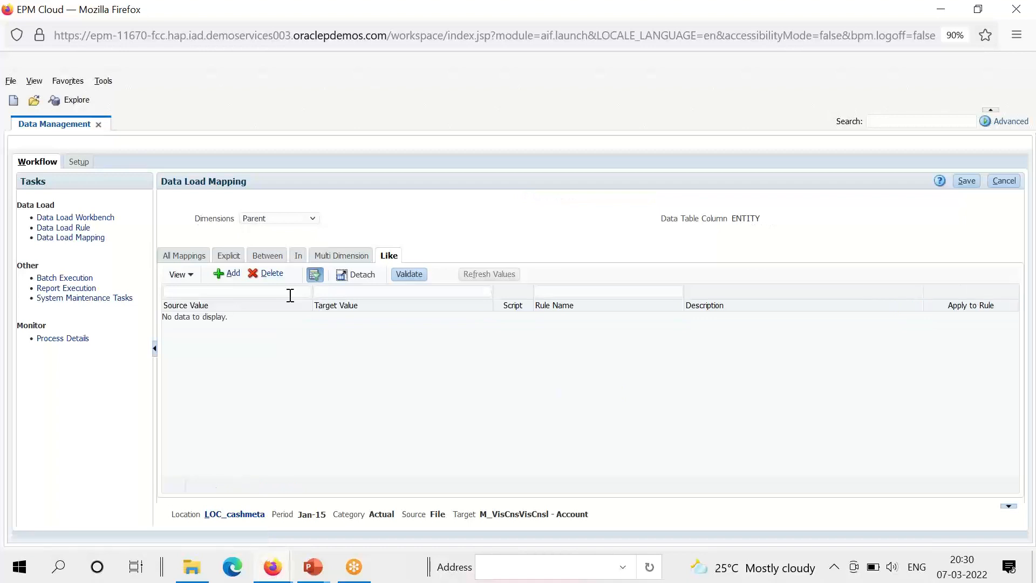
click(236, 279)
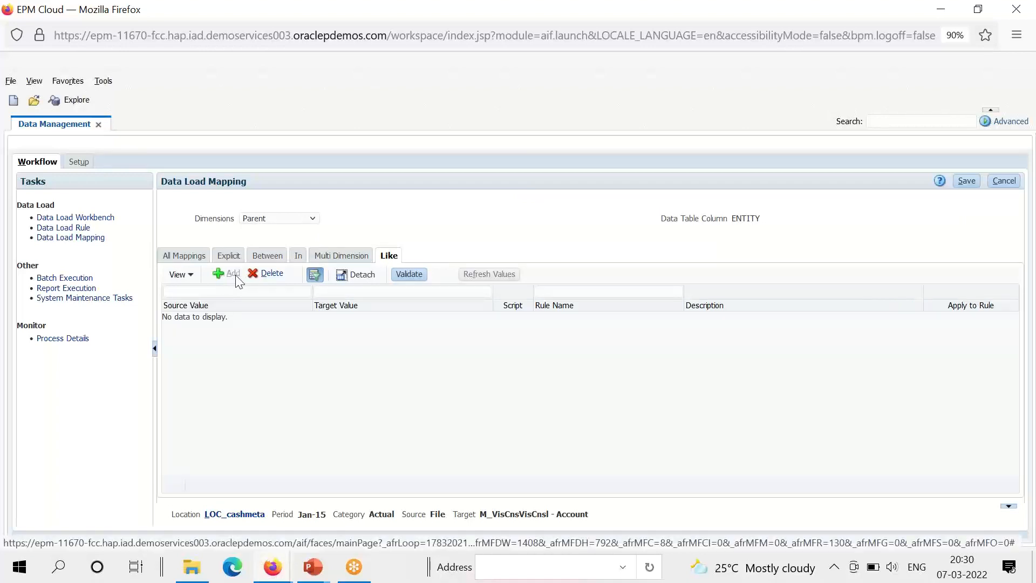
click(218, 318)
text(*)
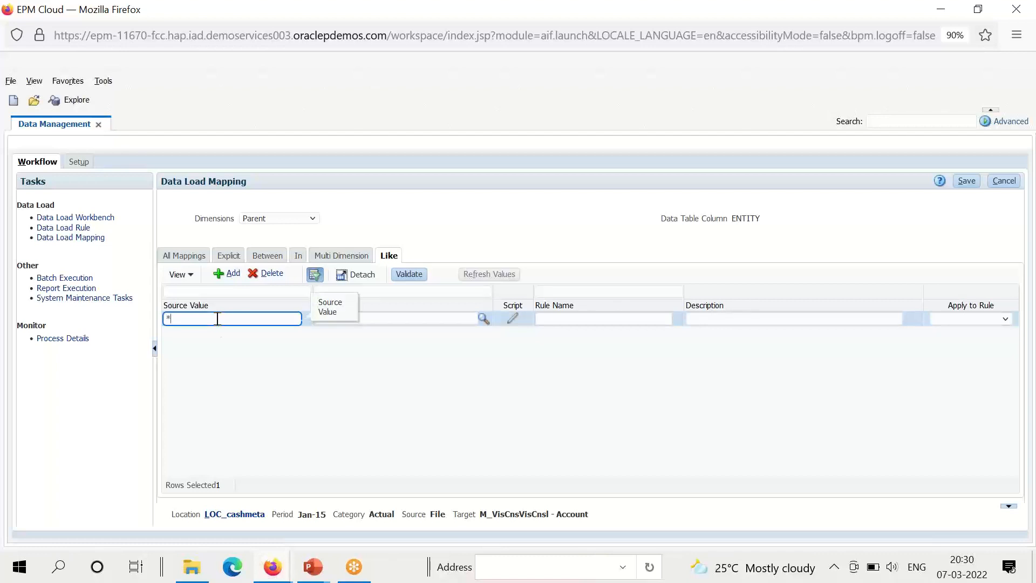
key(Tab)
text(*)
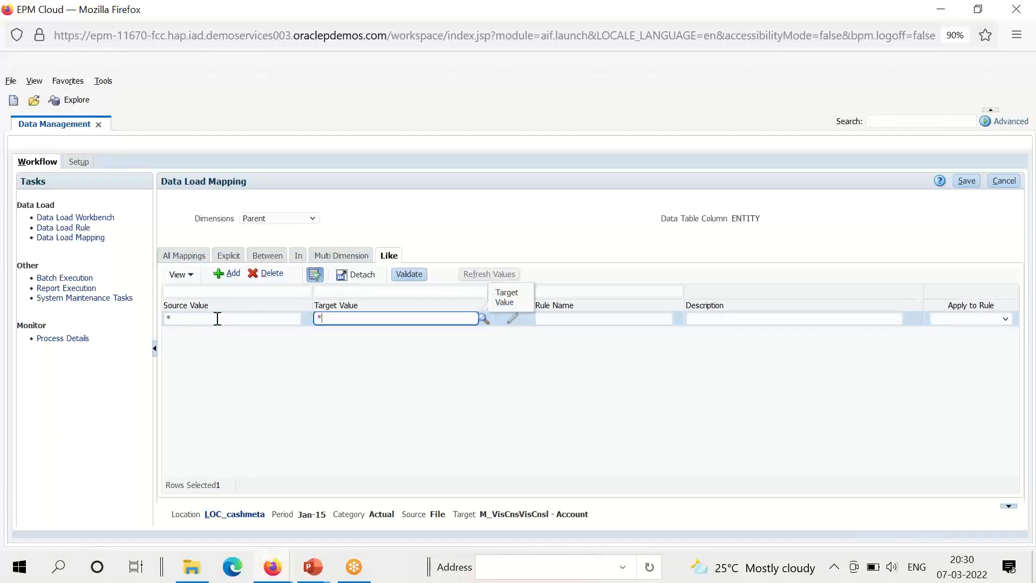
Set the Parent Like mapping's rule name to a4 and save the mapping
key(Tab)
key(Tab)
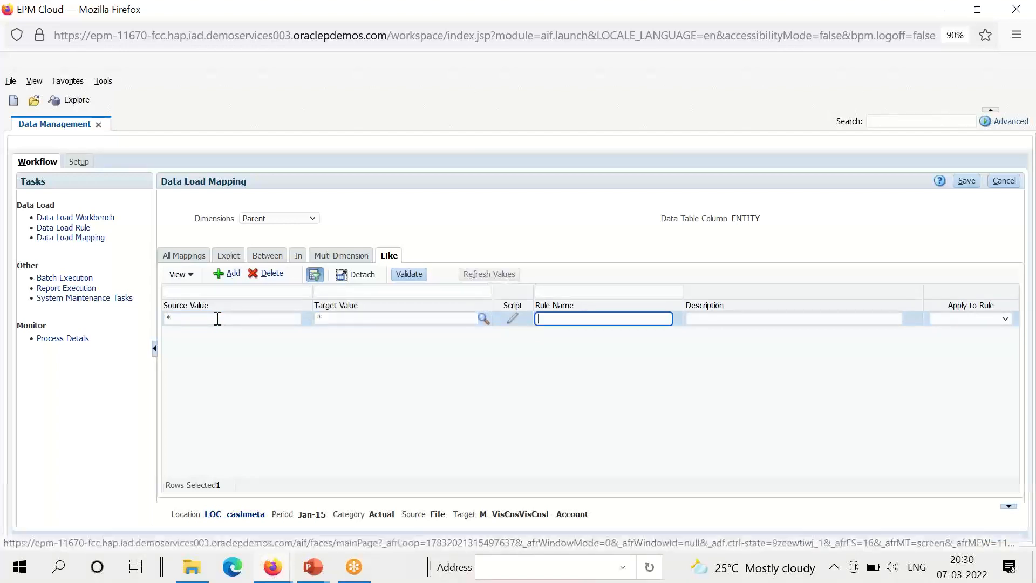
text(a4)
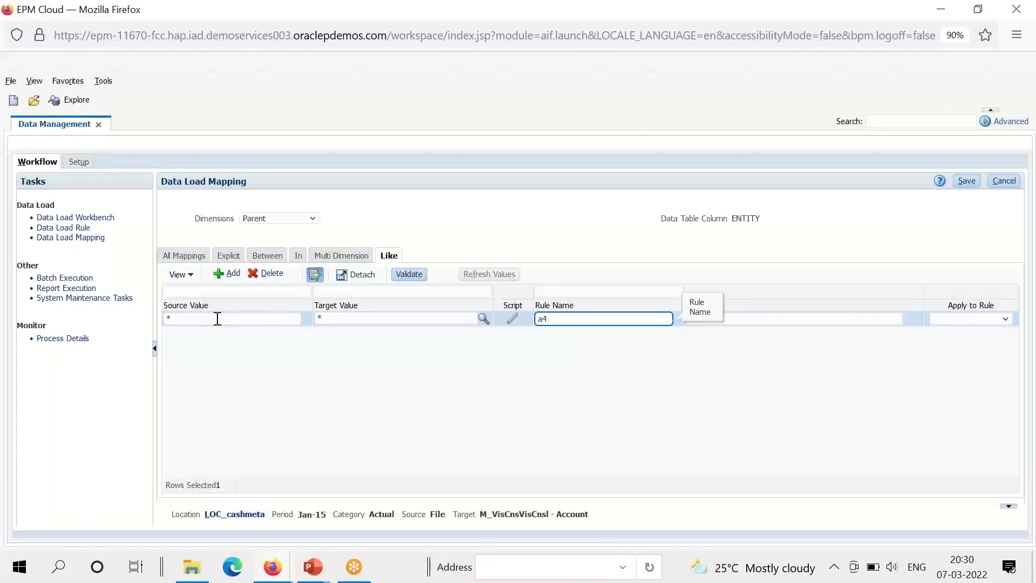
click(965, 183)
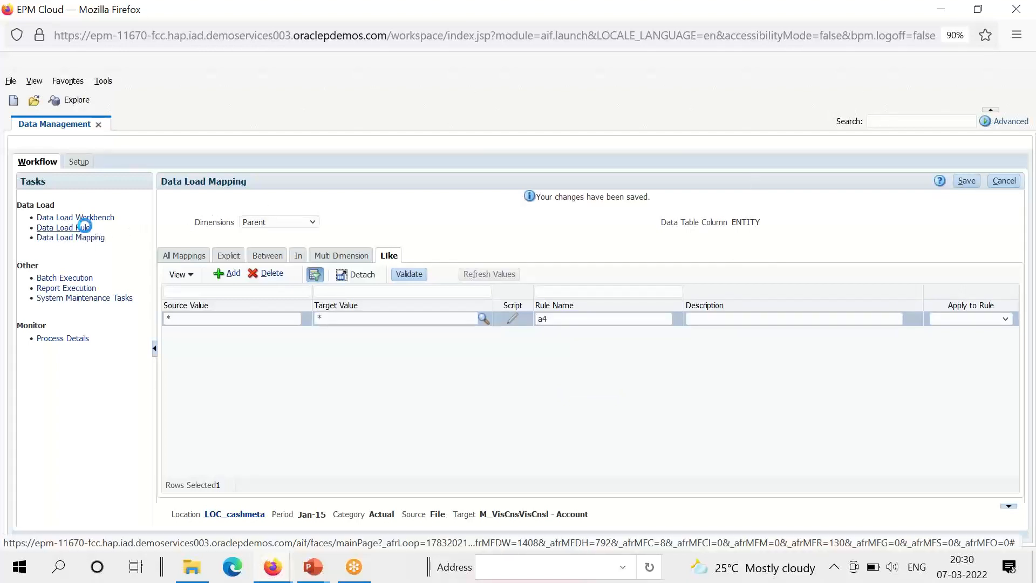
Add a data load rule named DLR_cashmeta for LOC_cashmeta with IMF_cashmeta as its import format
click(85, 228)
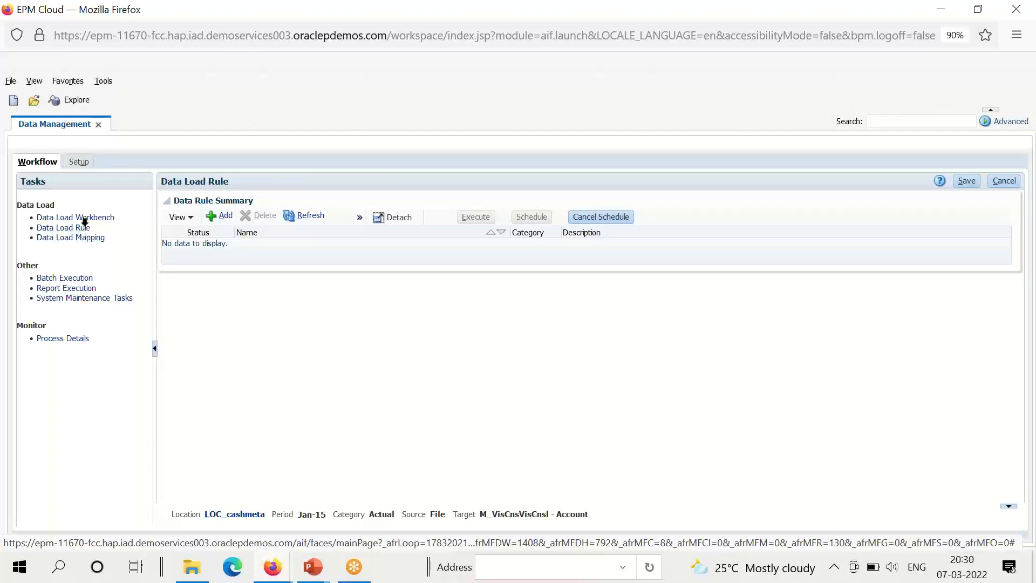
click(226, 217)
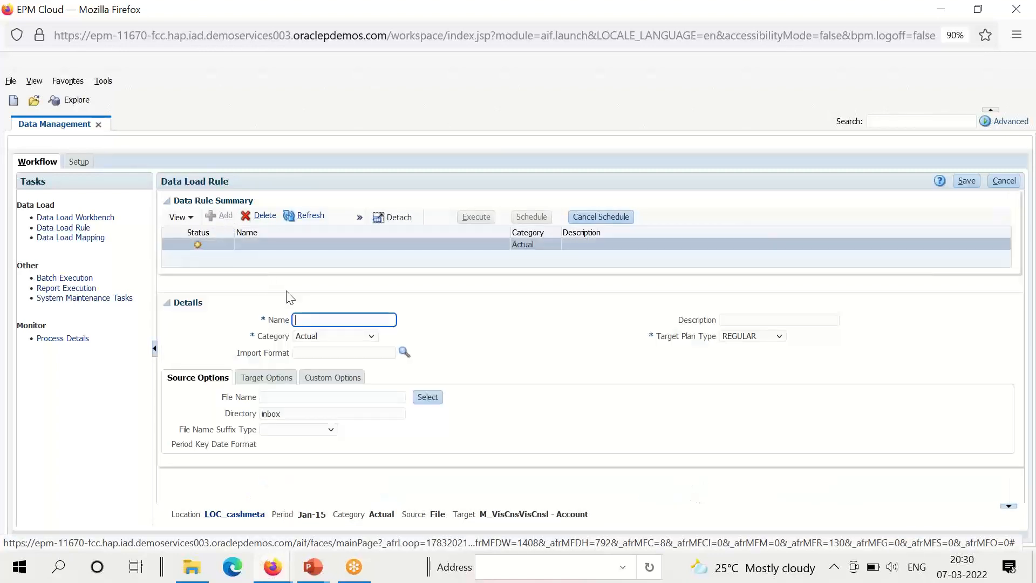
text(DLR_cashmeta)
click(371, 353)
click(404, 354)
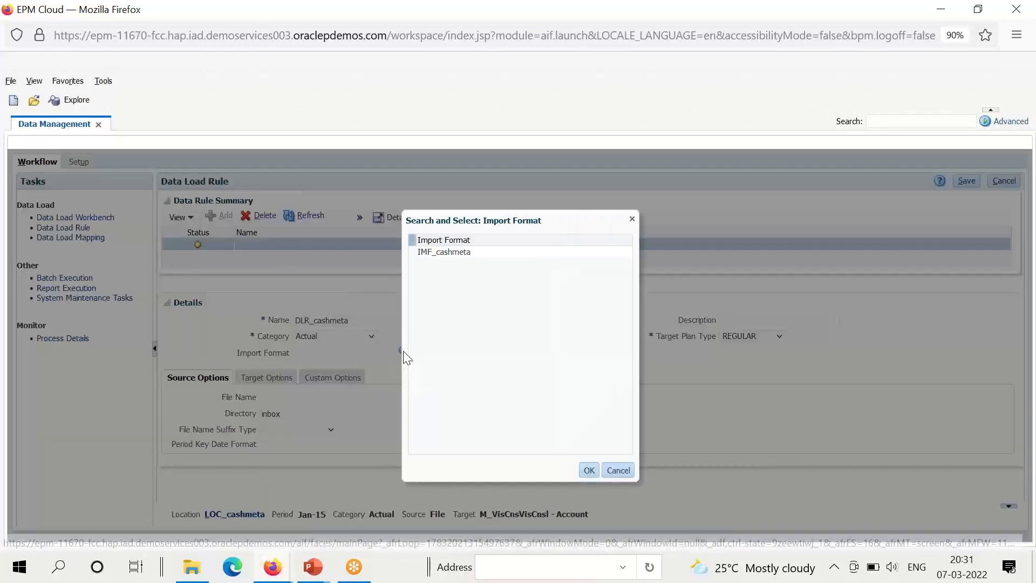
click(550, 253)
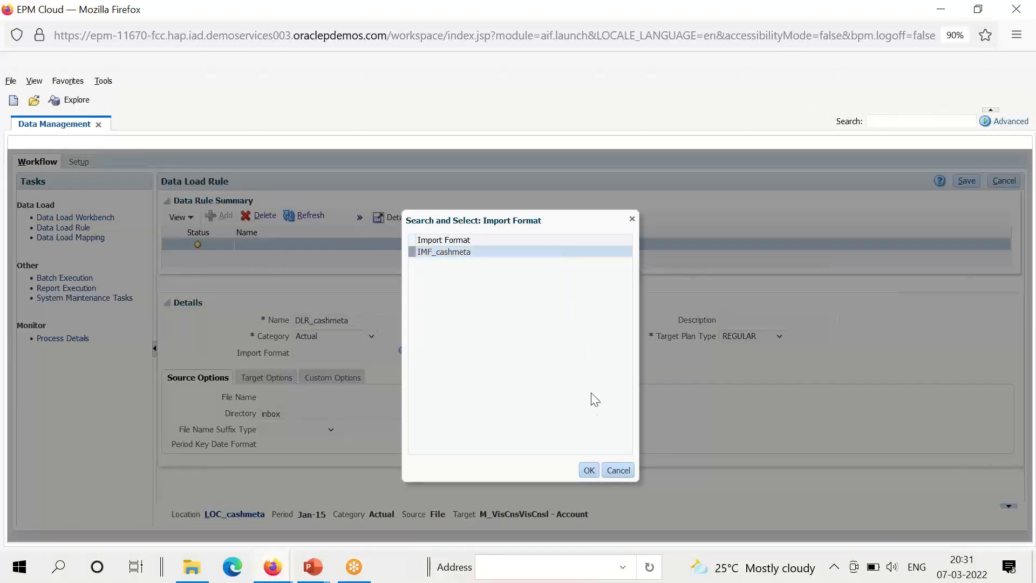
click(590, 470)
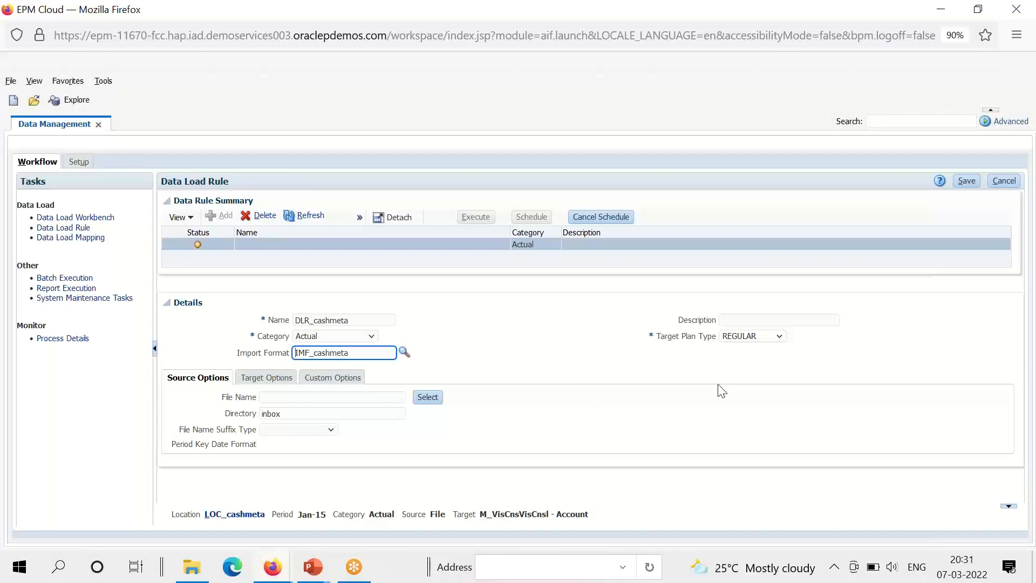
Choose REGULAR as the rule's target plan type and save the data load rule
click(780, 336)
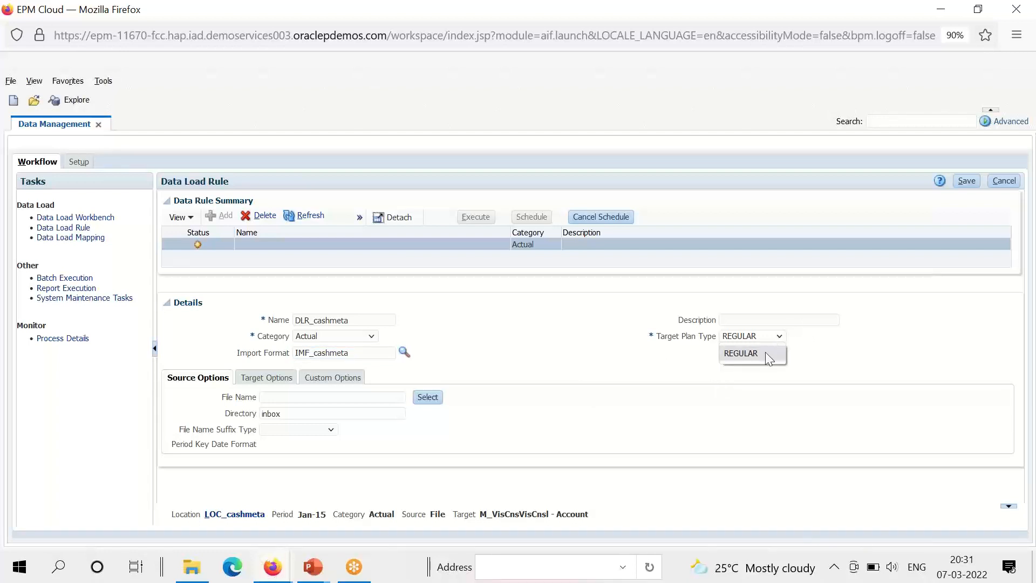
click(765, 352)
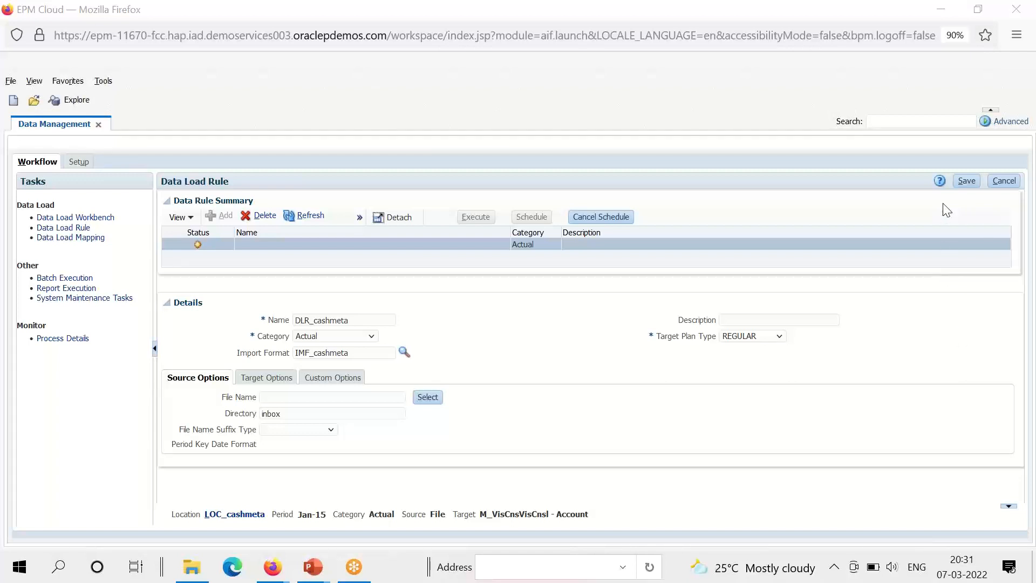
click(969, 181)
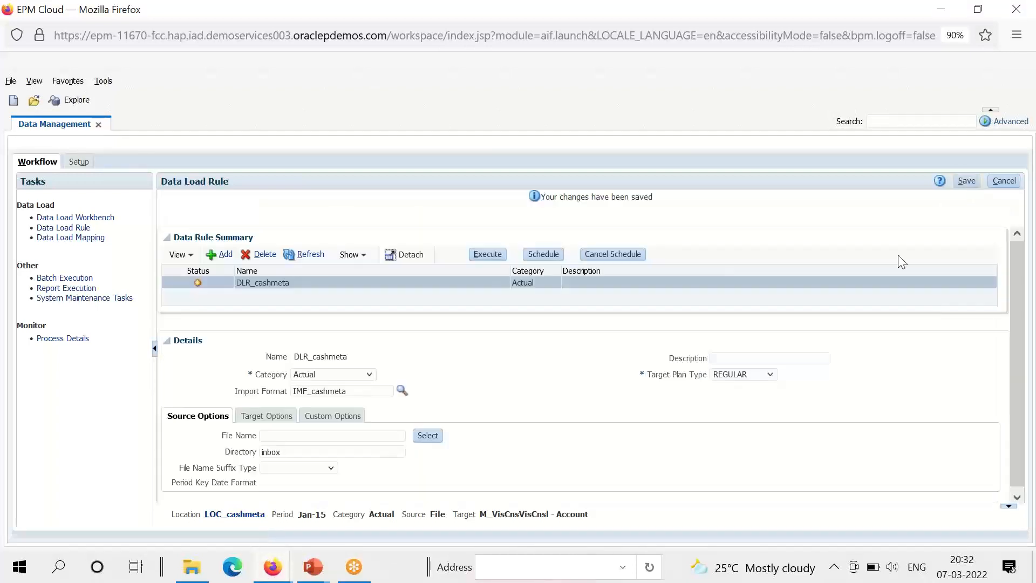
Upload cashmeta.csv from the Training sessions folder on drive D and assign it as the source file of DLR_cashmeta
click(421, 436)
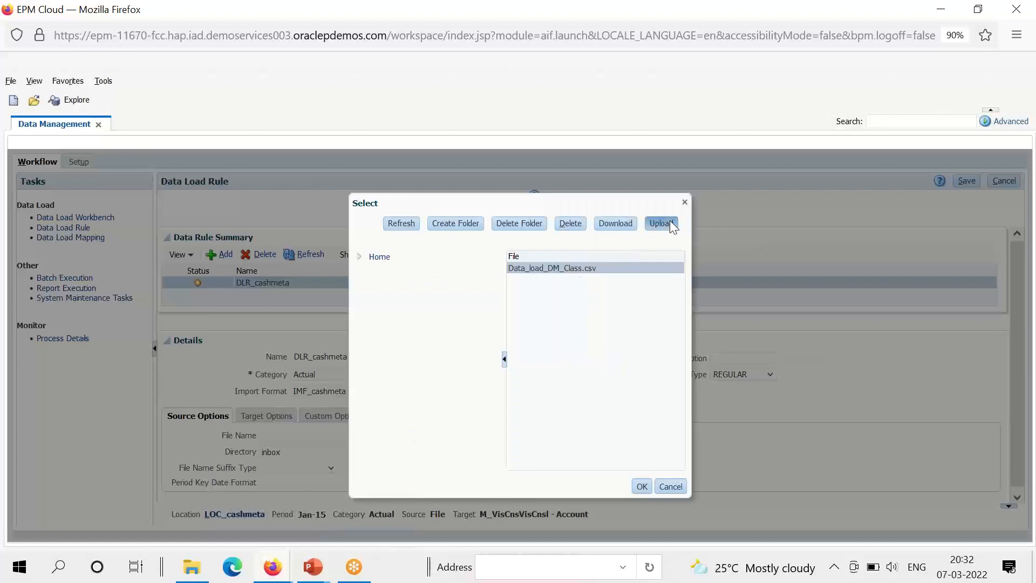
click(662, 224)
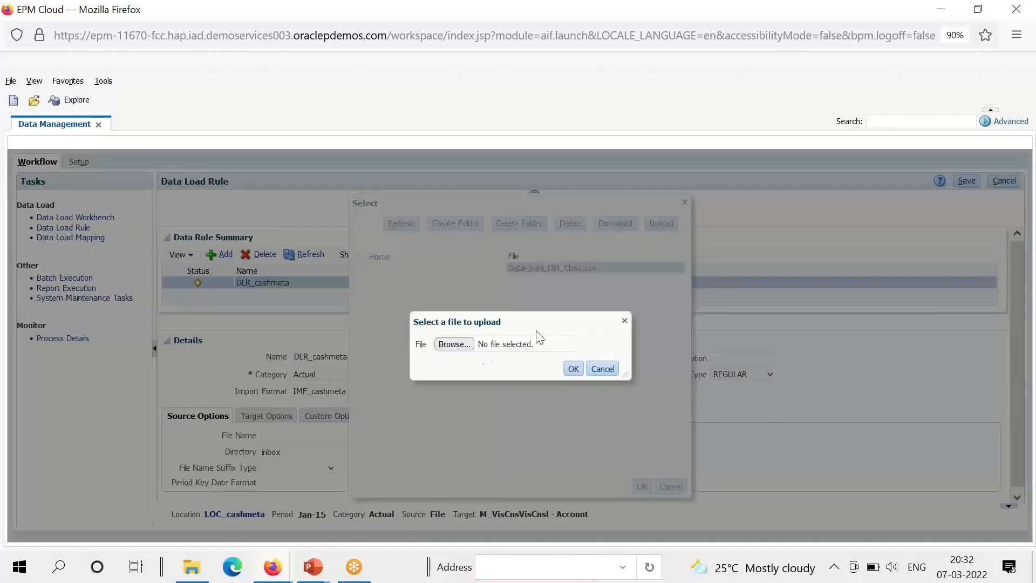
click(468, 346)
click(467, 345)
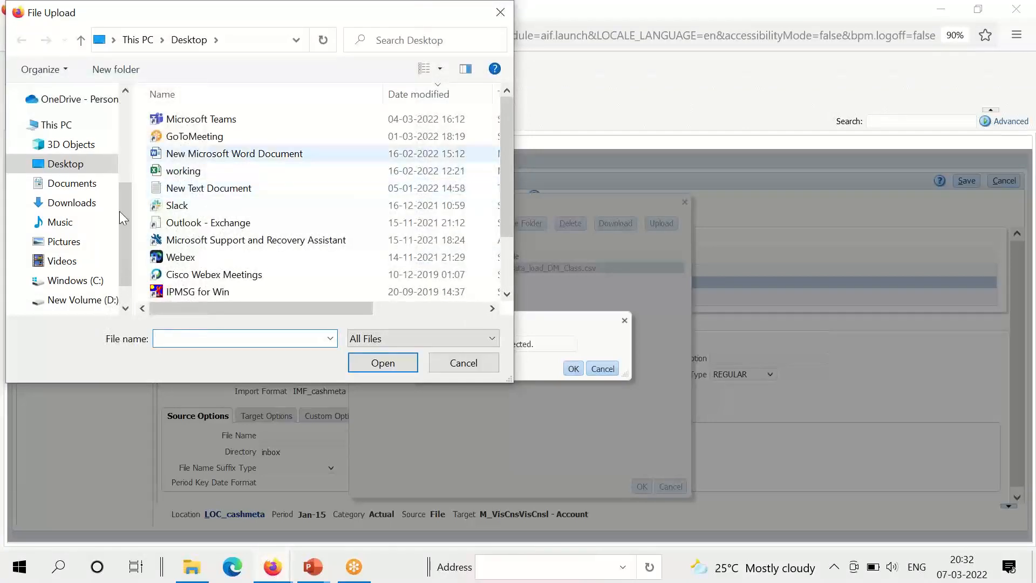
click(98, 307)
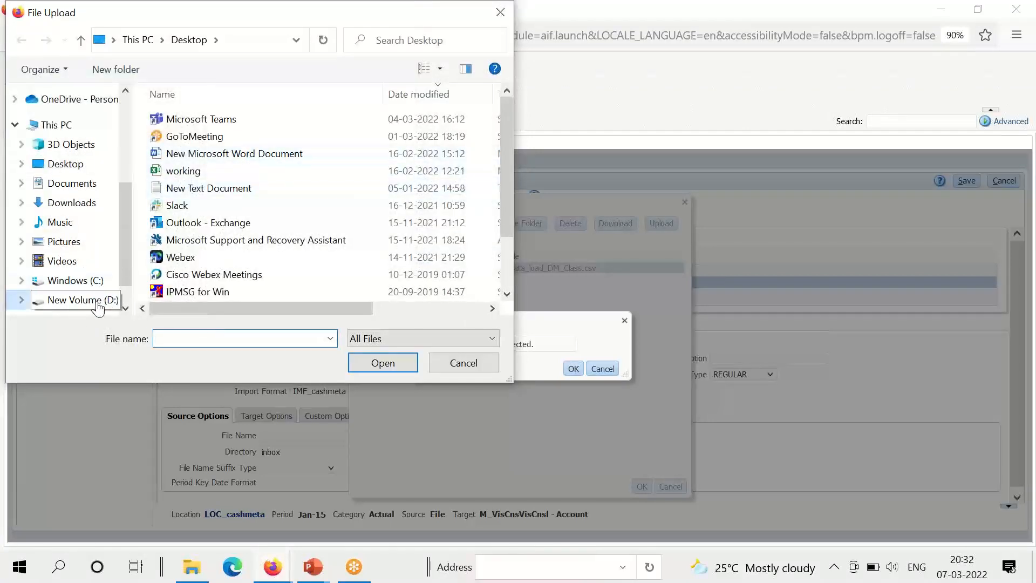
double_click(188, 275)
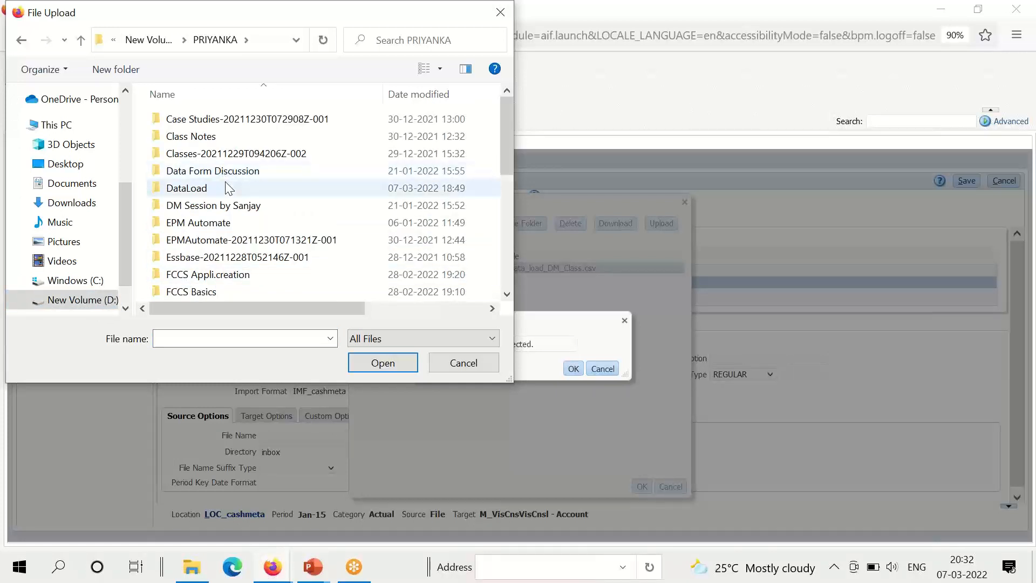
drag(509, 157, 514, 233)
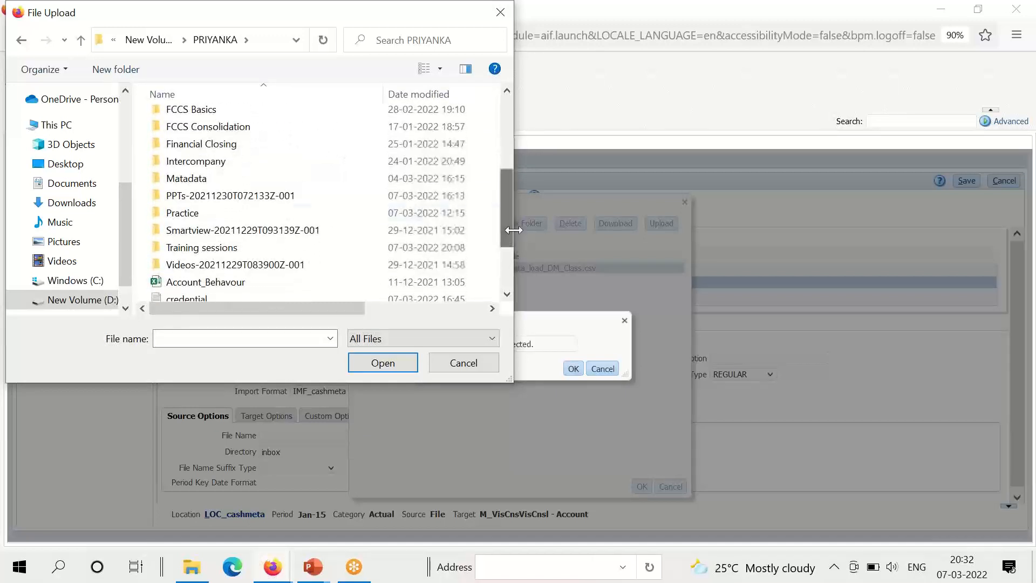
click(423, 250)
double_click(423, 251)
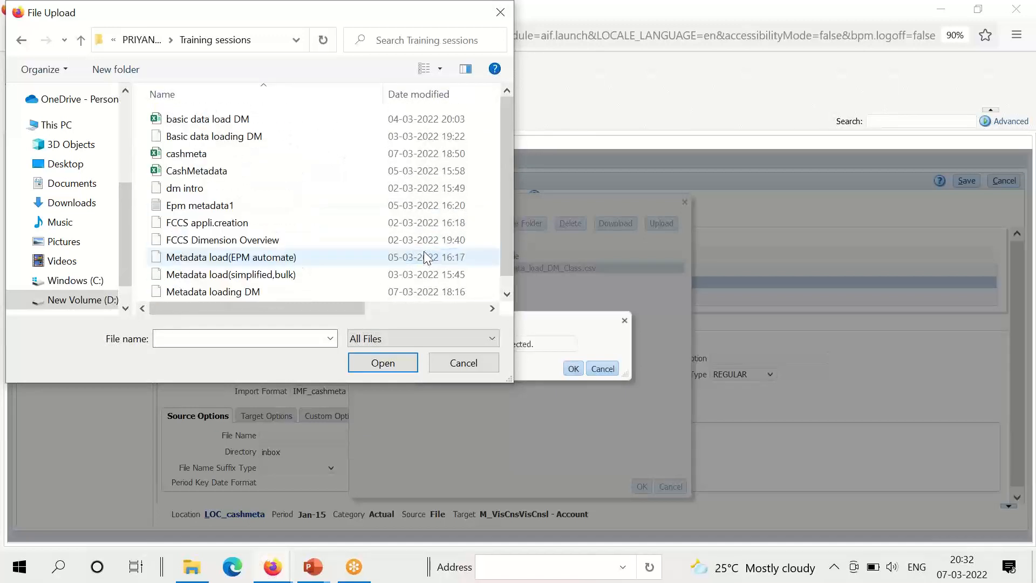
double_click(280, 155)
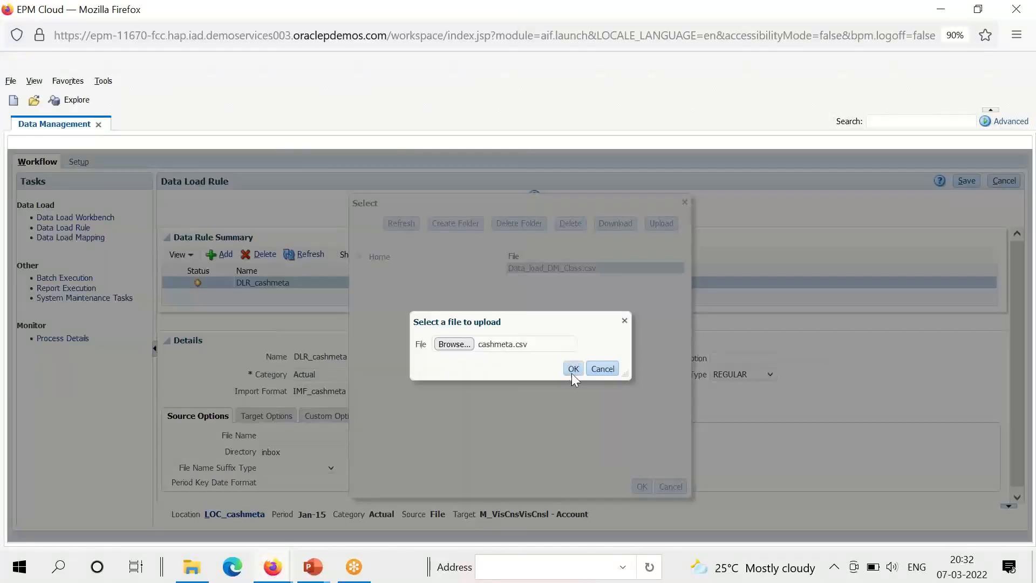
click(573, 369)
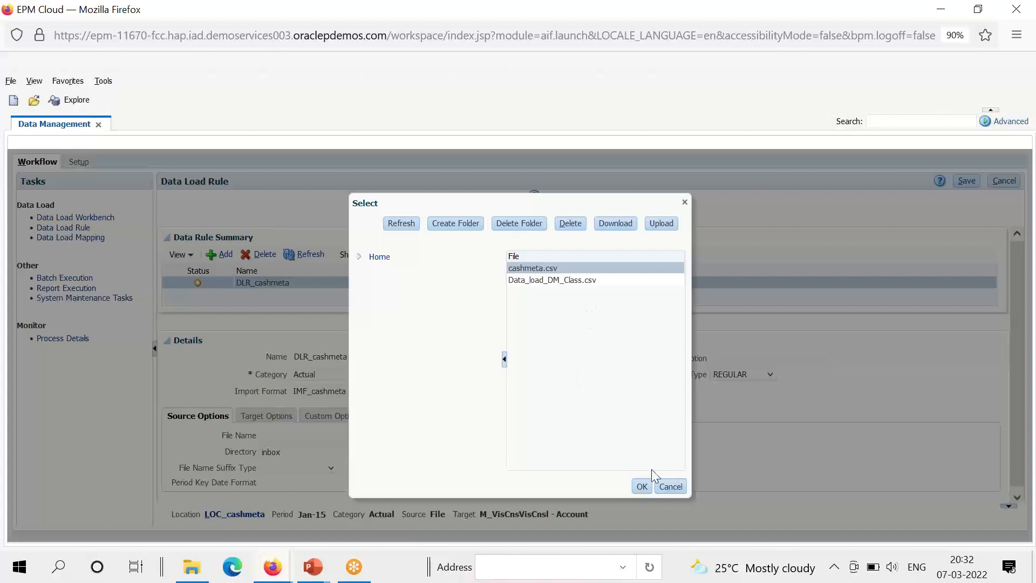
click(643, 485)
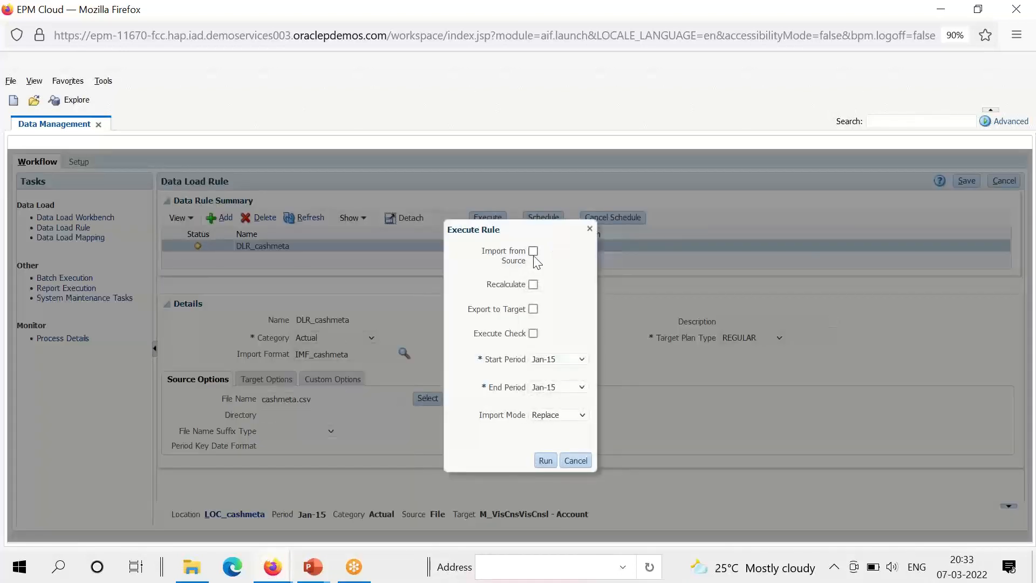
Execute DLR_cashmeta for Jan-15 in Replace mode with Import from Source and Export to Target enabled
click(533, 252)
click(534, 309)
click(547, 459)
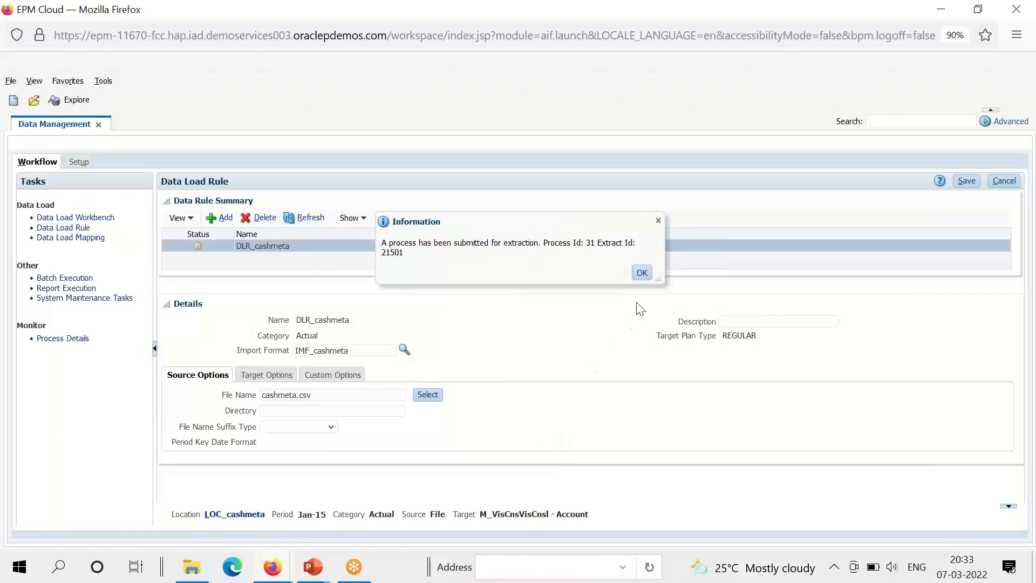
click(642, 273)
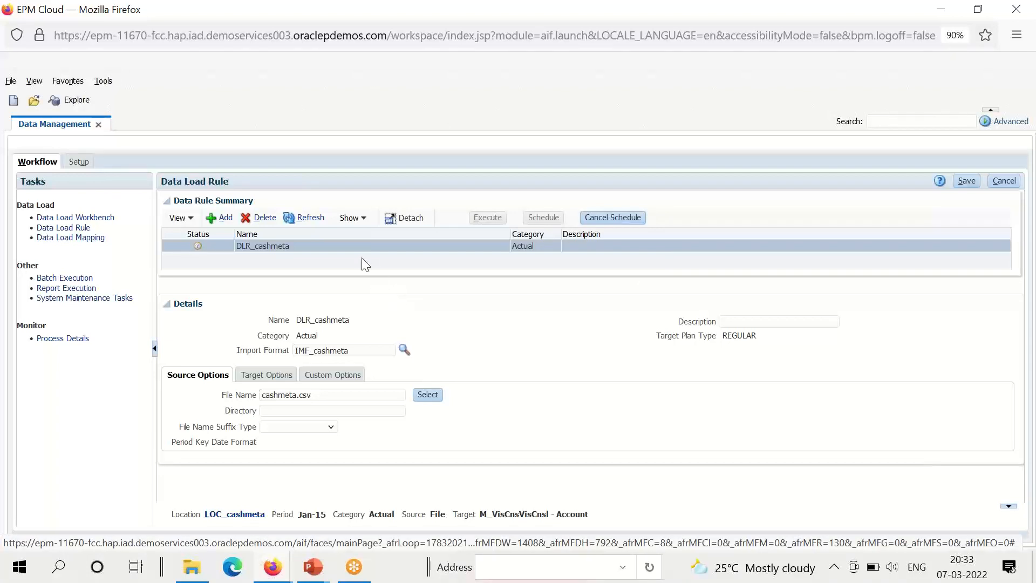
Refresh the status of DLR_cashmeta and examine its imported records in the Data Load Workbench
click(311, 217)
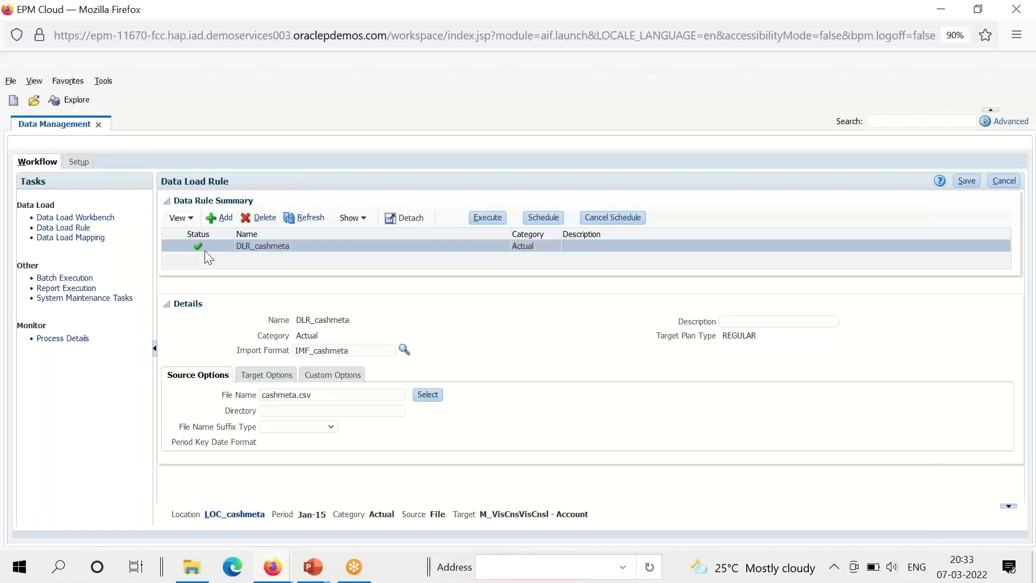
click(105, 218)
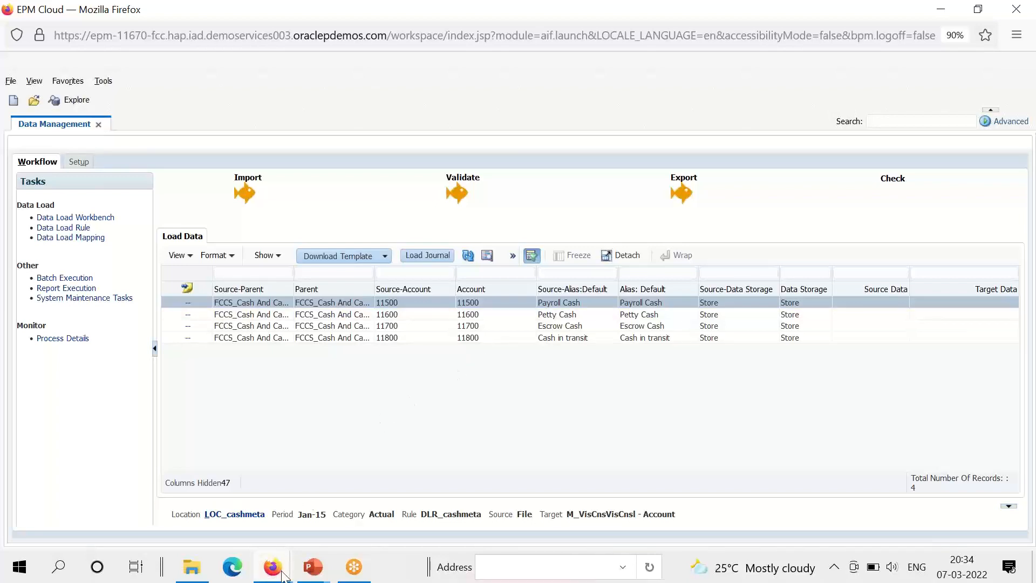
Switch to the VisCnsl application window, open its Dimensions page and expand FCCS_Balance Sheet in the Account dimension
mouse_move(273, 567)
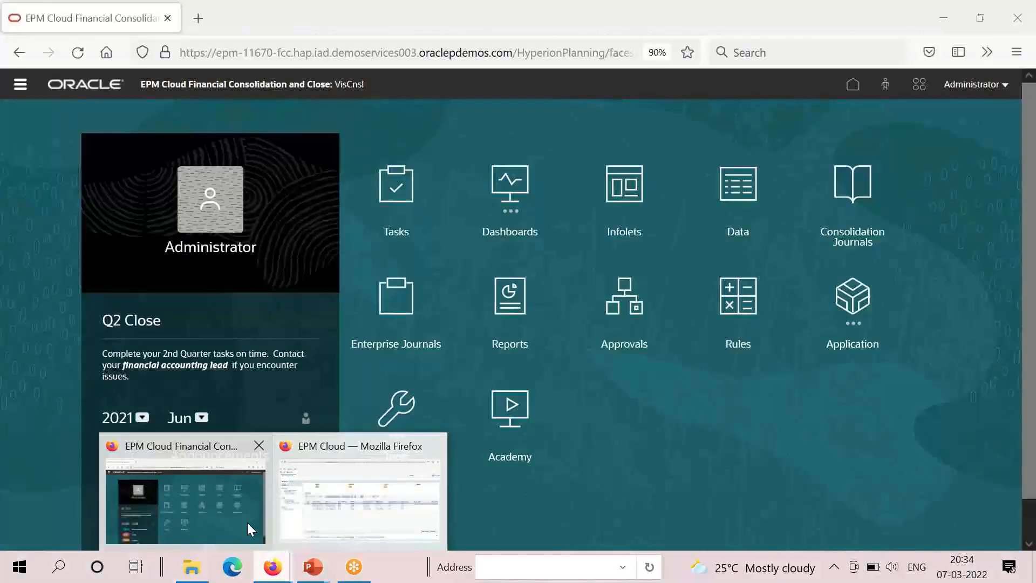
click(247, 521)
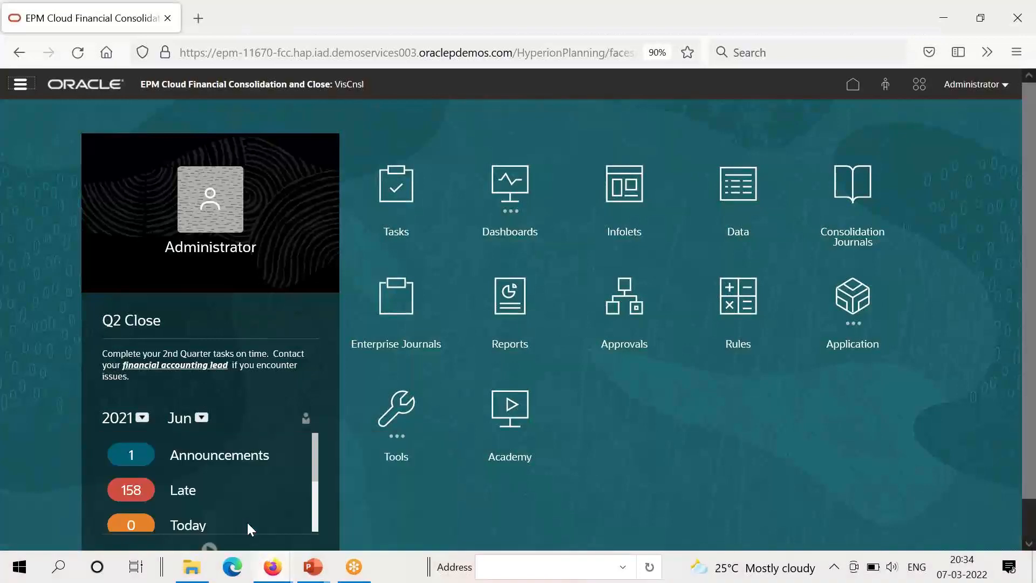
click(21, 85)
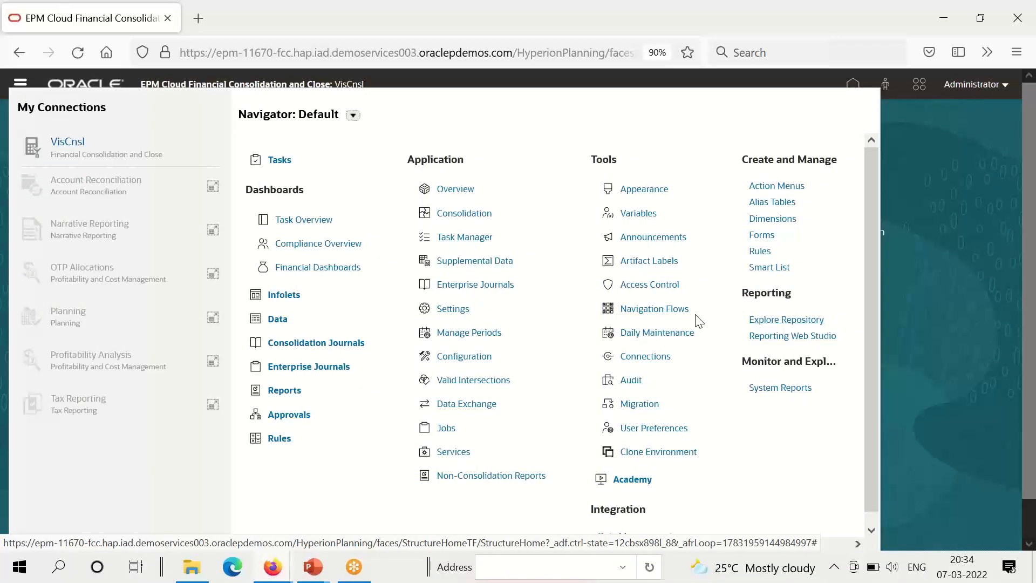
click(784, 221)
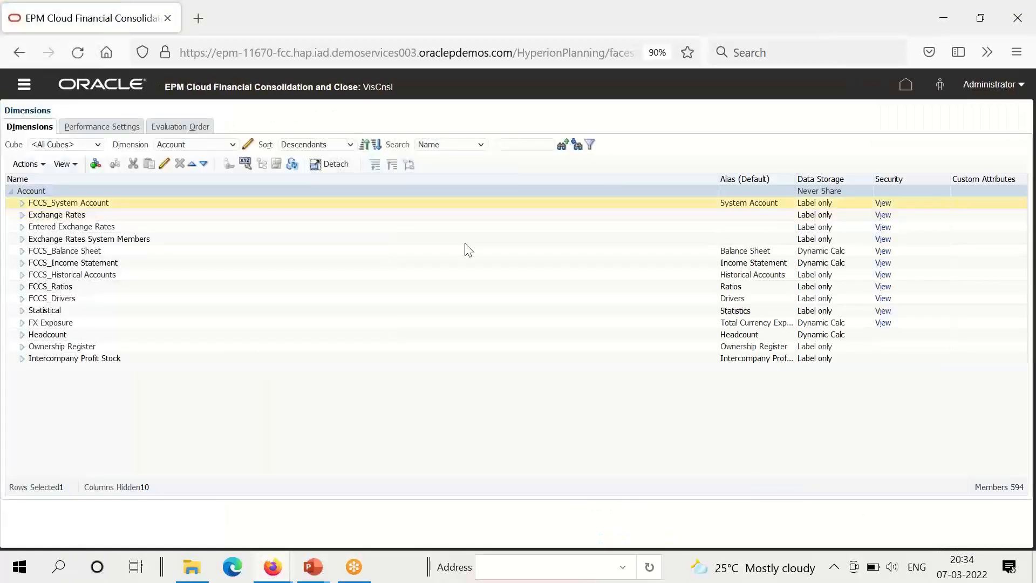
click(22, 251)
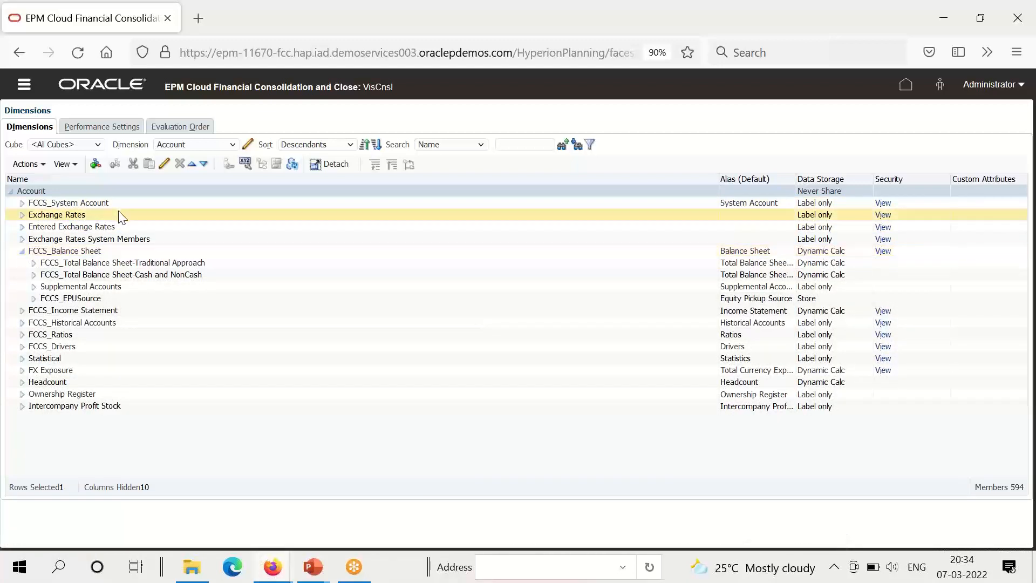
Refresh the application database to recreate the cube outlines from the current metadata
click(293, 165)
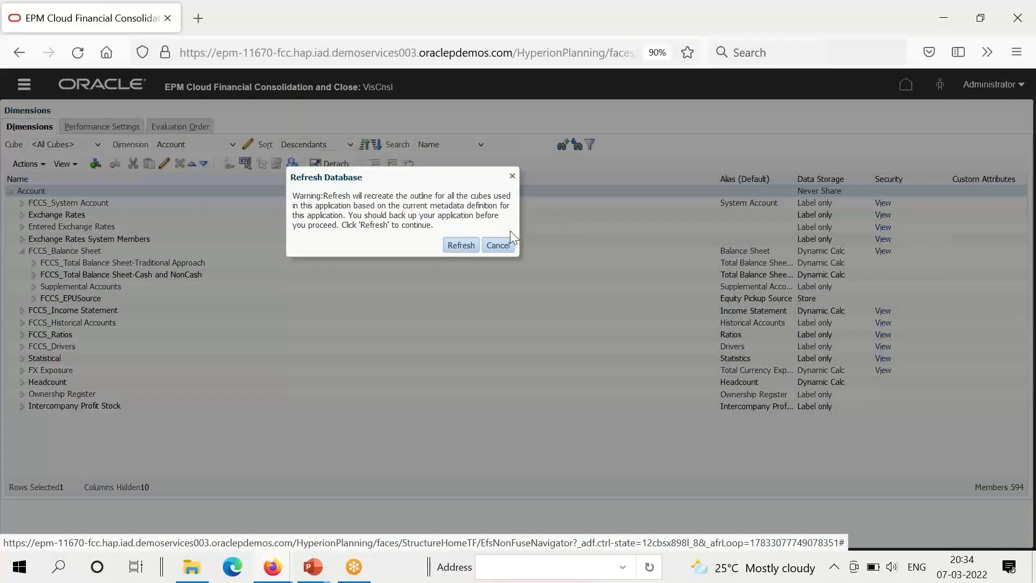
click(468, 250)
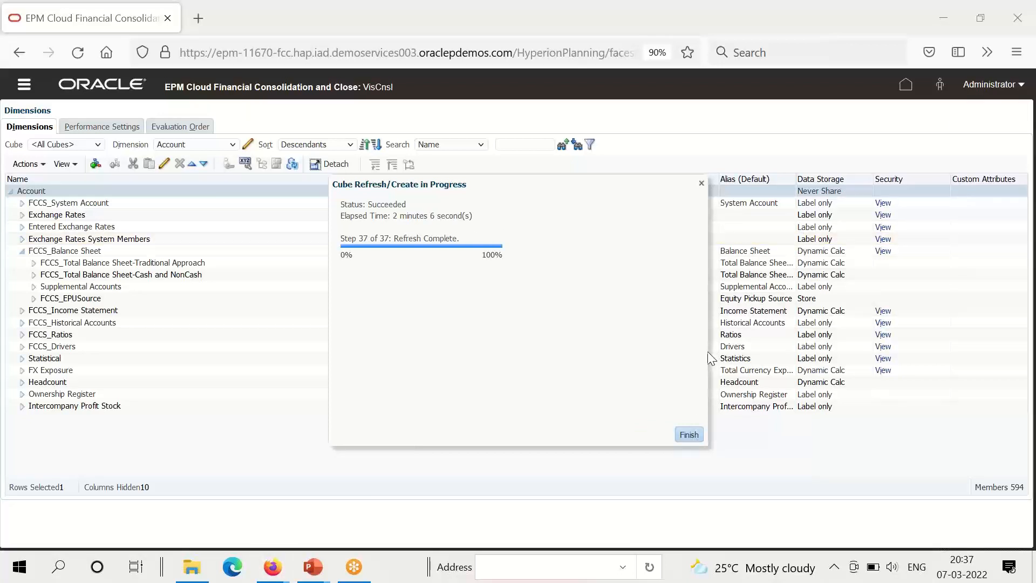
click(693, 433)
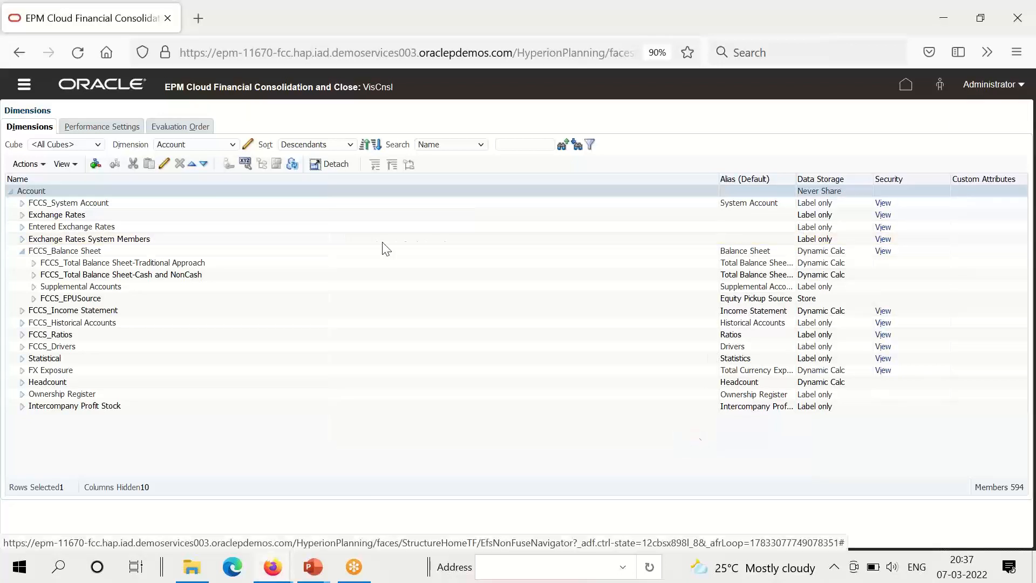
Expand the traditional-approach balance sheet through FCCS_Total Assets and FCCS_Current Assets to examine the accounts under FCCS_Cash And Cash Equivalents
click(34, 264)
click(45, 275)
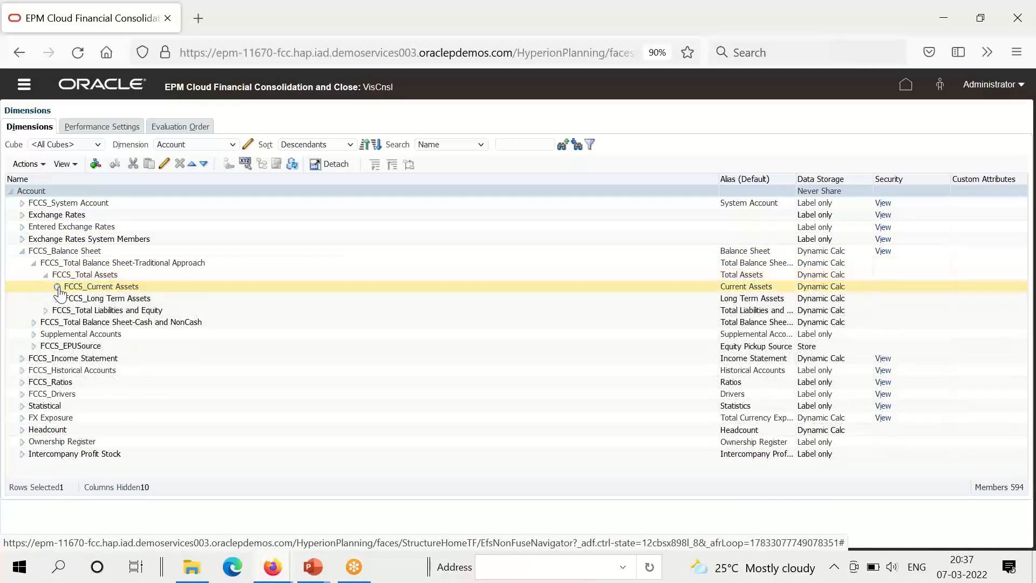
click(57, 286)
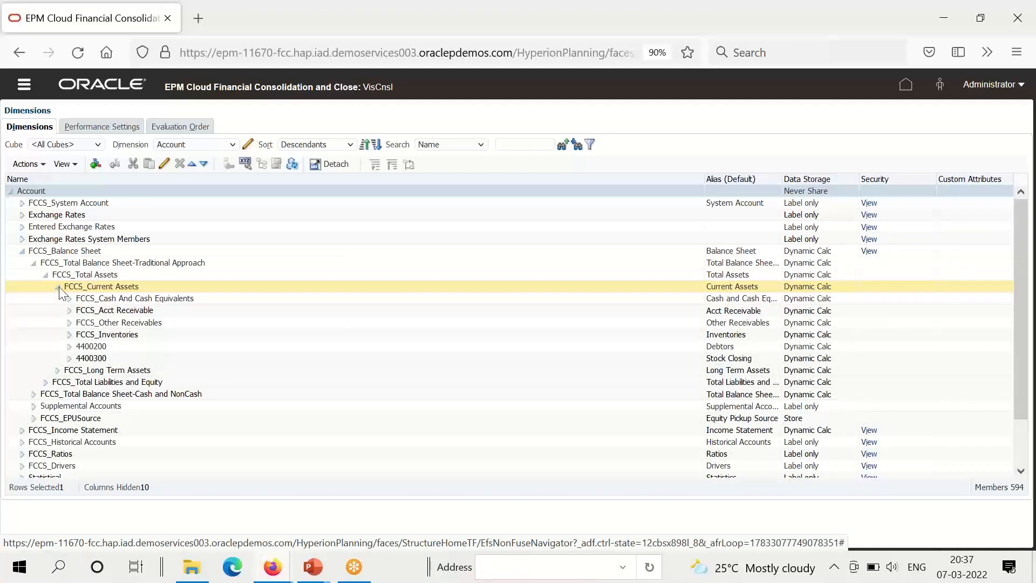
click(69, 299)
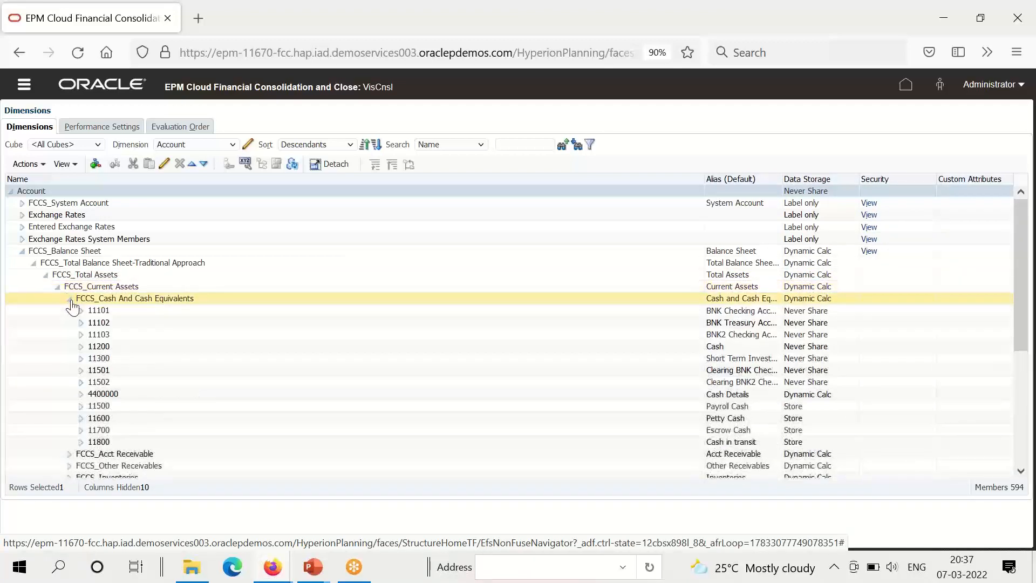